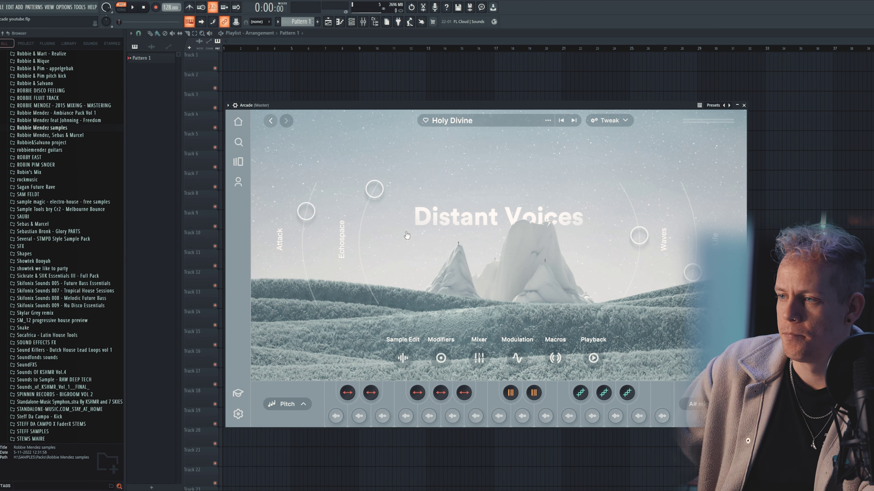
Audition the Holy Divine sampler, lay out a four-bar sustained note in the Arcade channel's piano roll and play it back.
key("x")
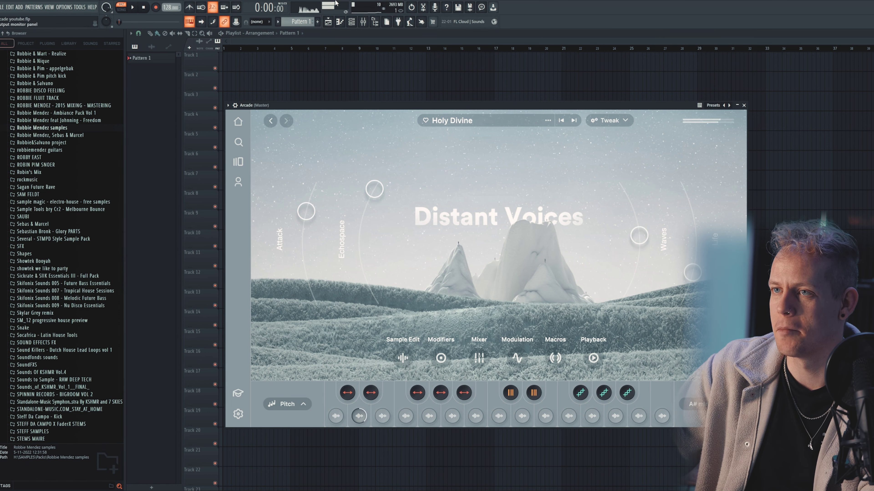
key("F6")
key("space")
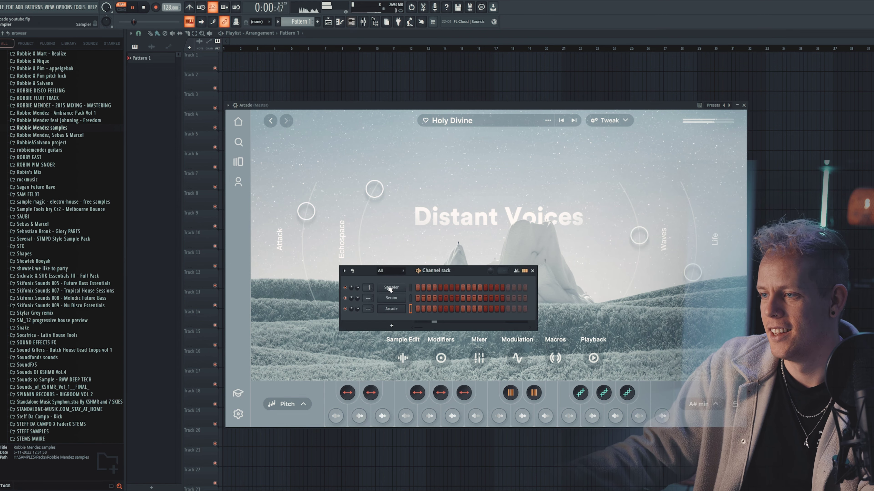
key("F7")
key("space")
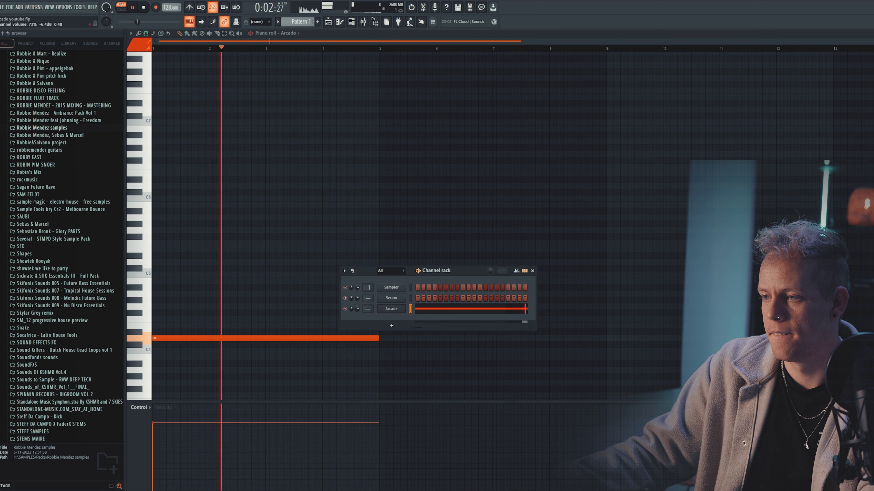
Reopen the Arcade instrument, set its session key to A minor and play the pattern.
left_click(391, 309)
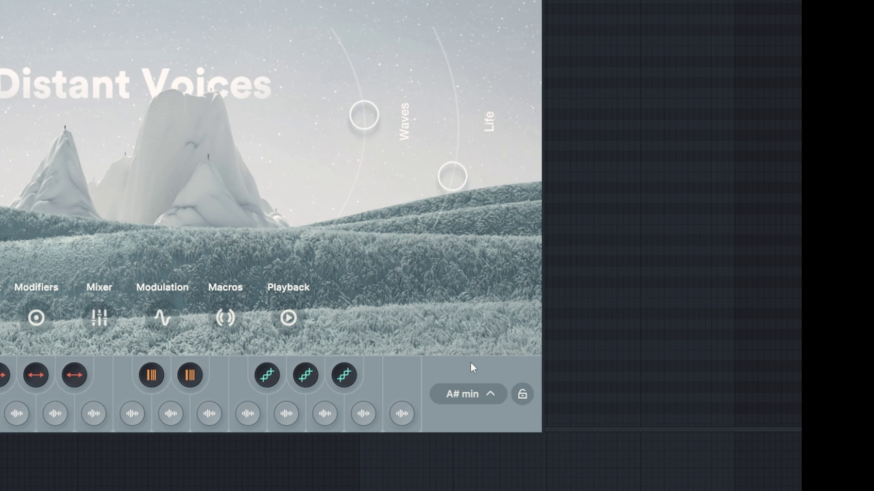
left_click(490, 396)
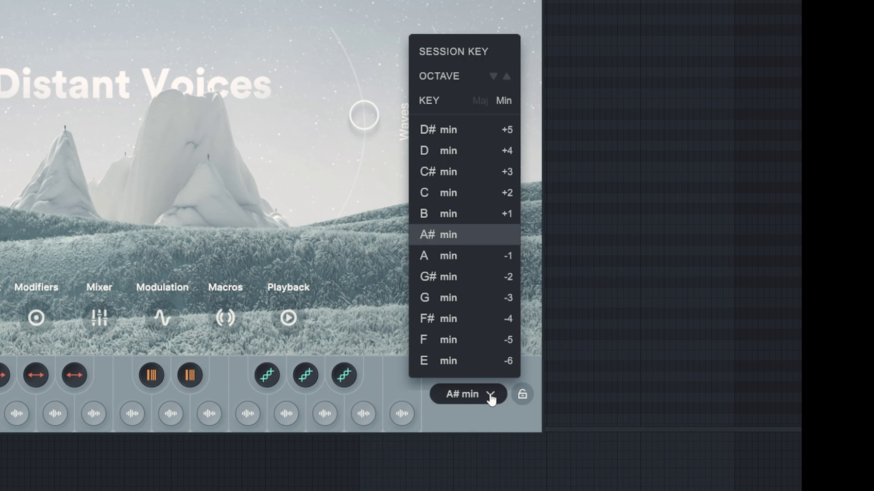
left_click(444, 256)
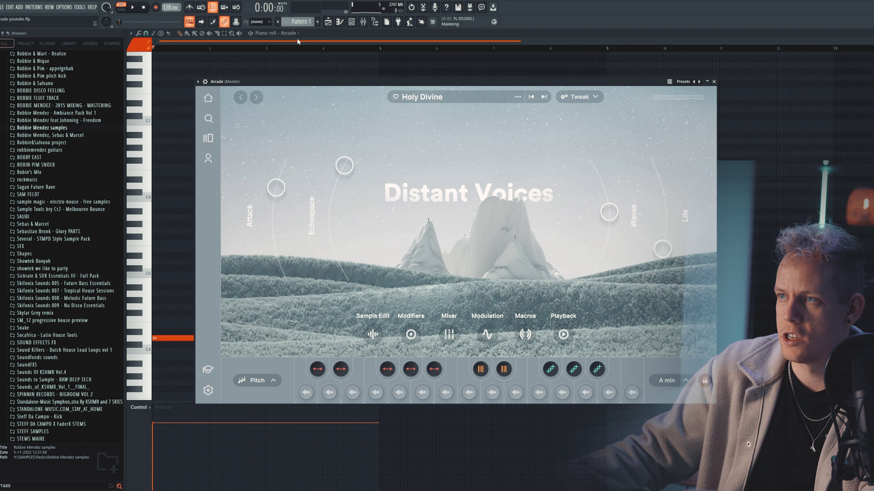
key("space")
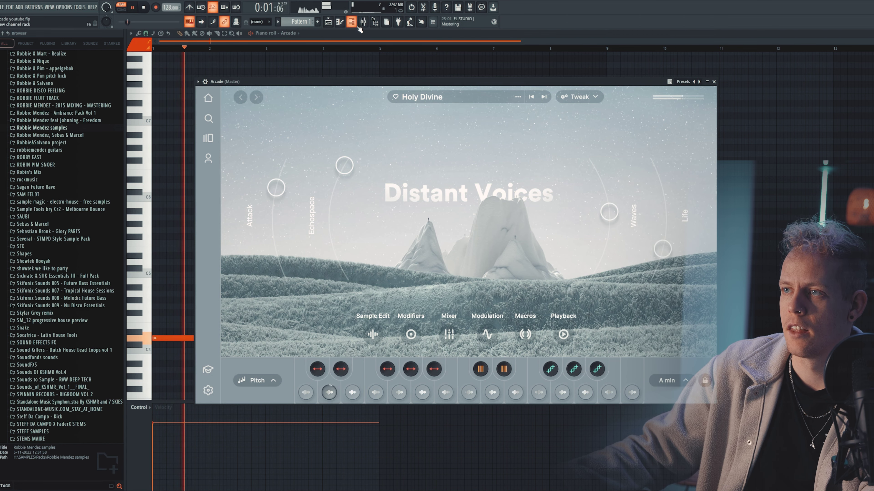
Stop playback, open the Serum channel from the channel rack and start recording into Pattern 2.
left_click(359, 29)
key("space")
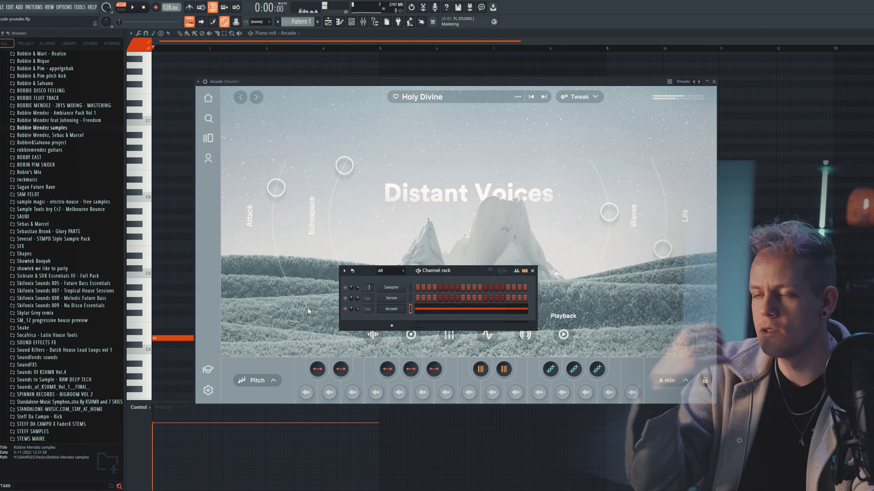
left_click(391, 298)
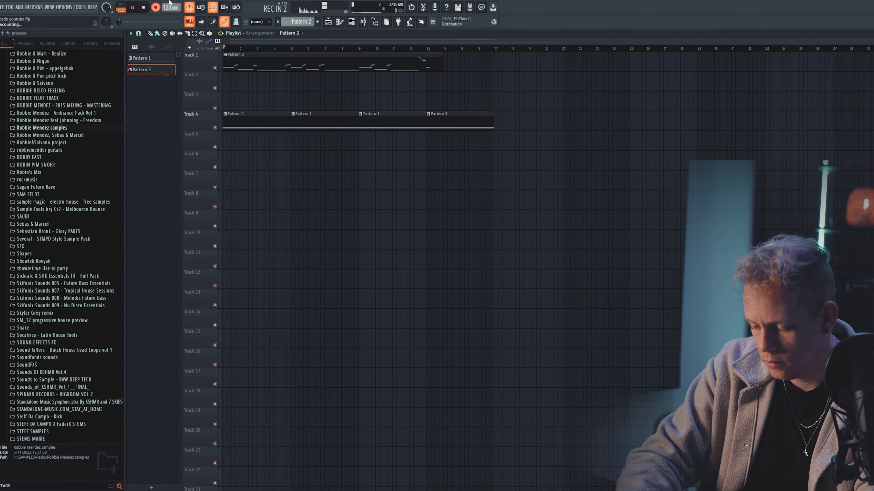
key("space")
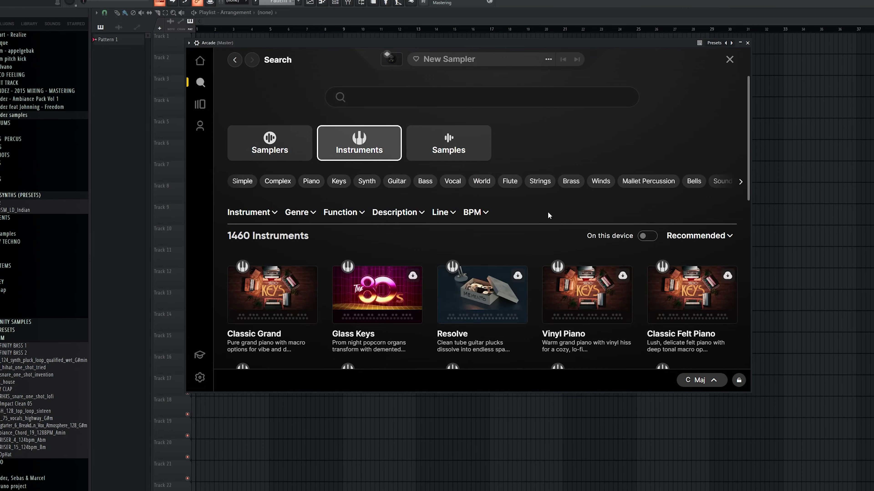
Look through Arcade's Instruments and Samples catalogues and check the available sort orders.
scroll(539, 205, "down", 5)
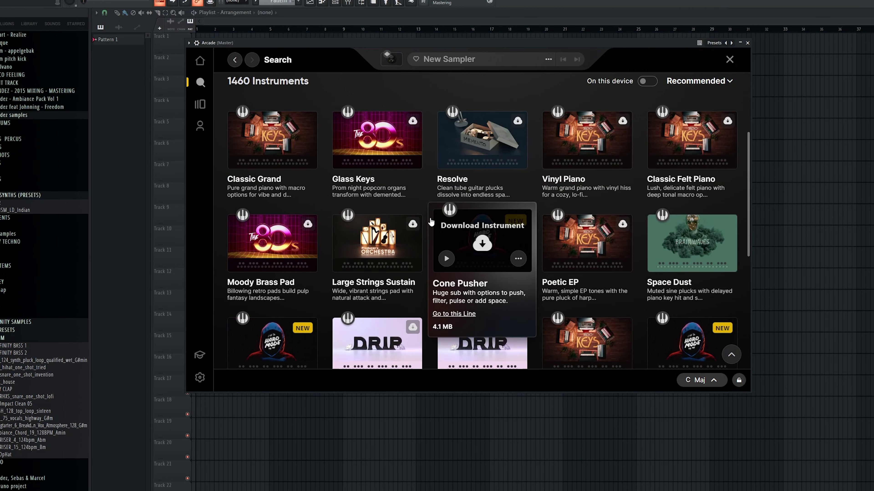
scroll(547, 167, "up", 3)
left_click(449, 92)
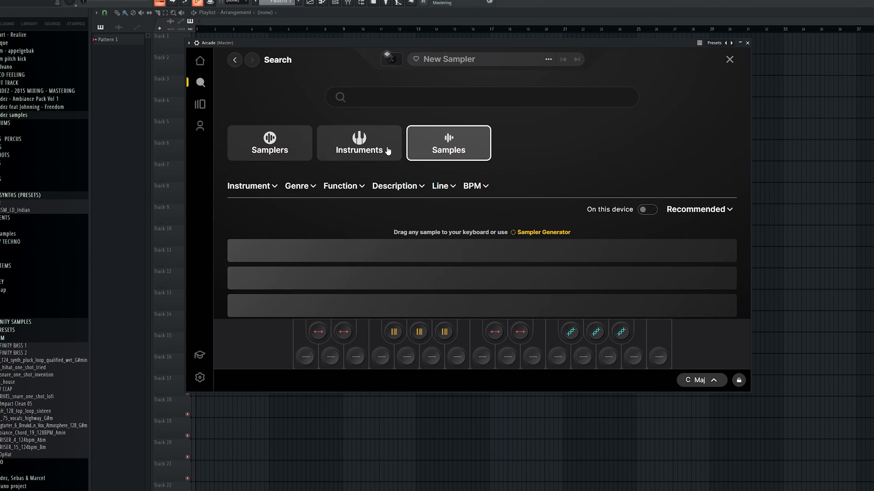
left_click(386, 148)
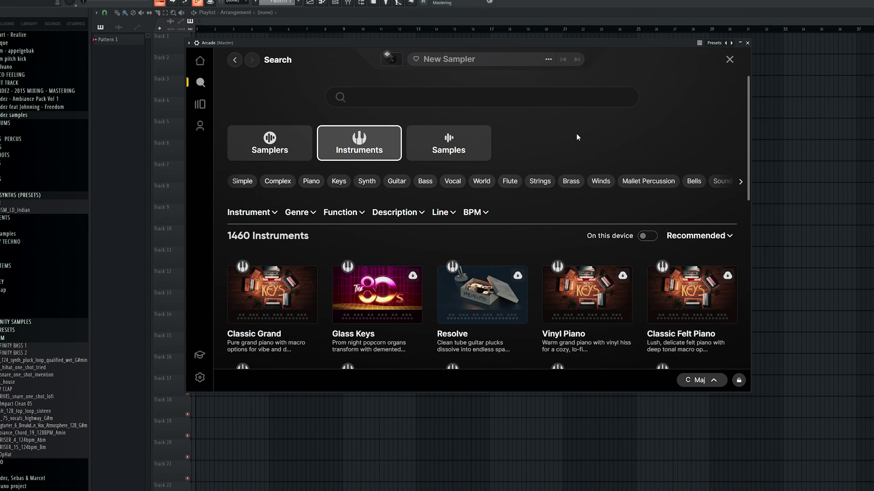
scroll(576, 133, "down", 1)
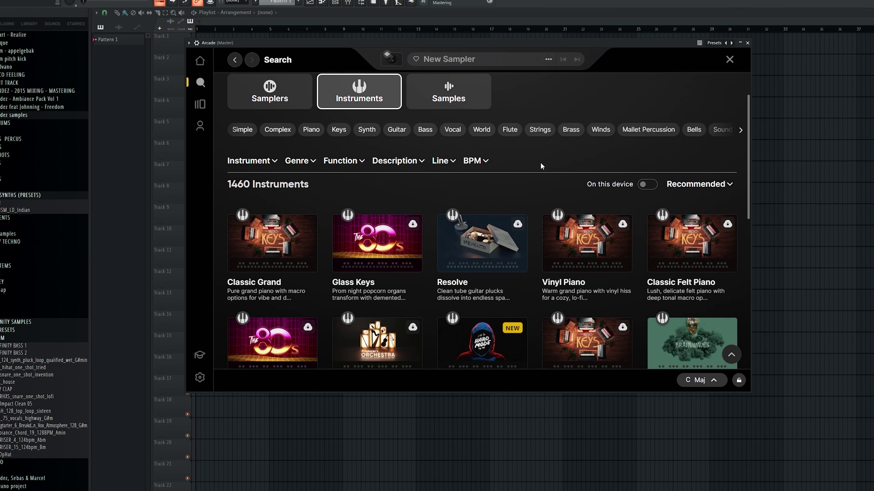
scroll(541, 162, "up", 1)
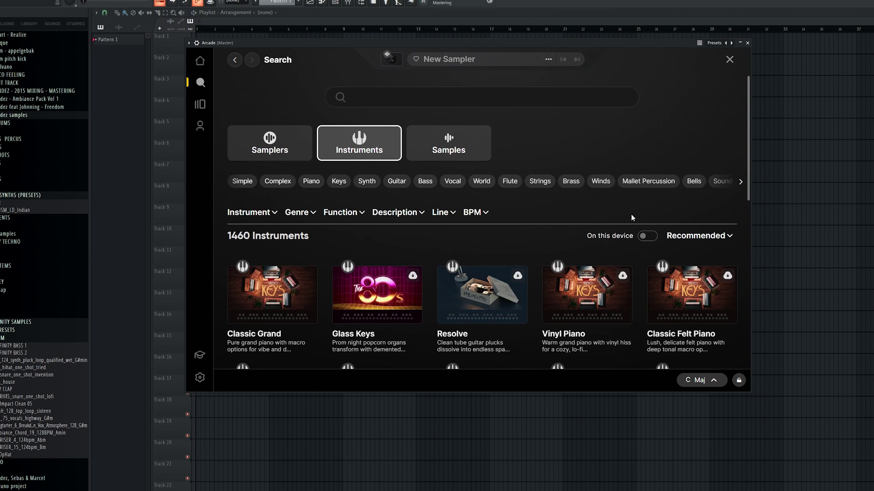
left_click(685, 237)
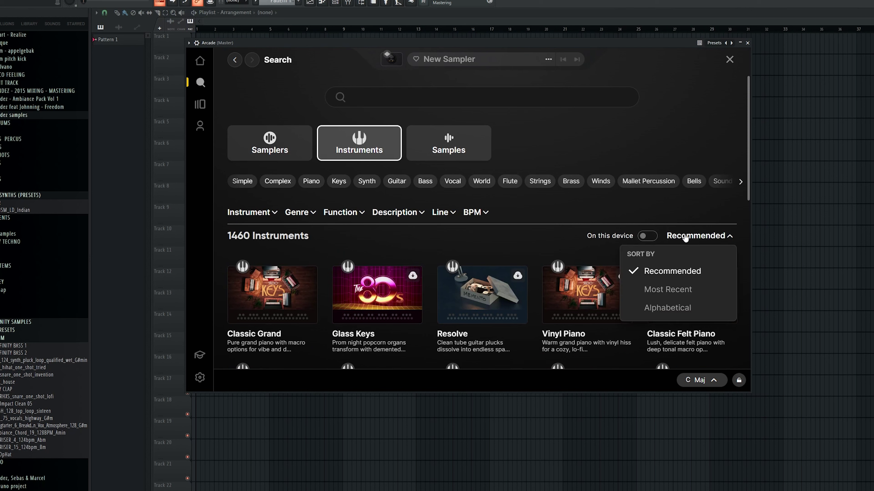
left_click(699, 238)
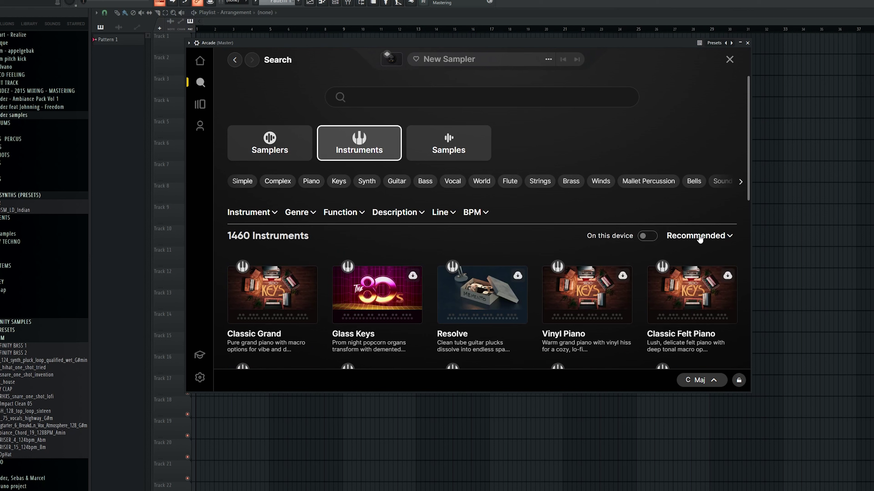
Restrict Arcade's instrument list to those on this device and browse through them.
left_click(647, 237)
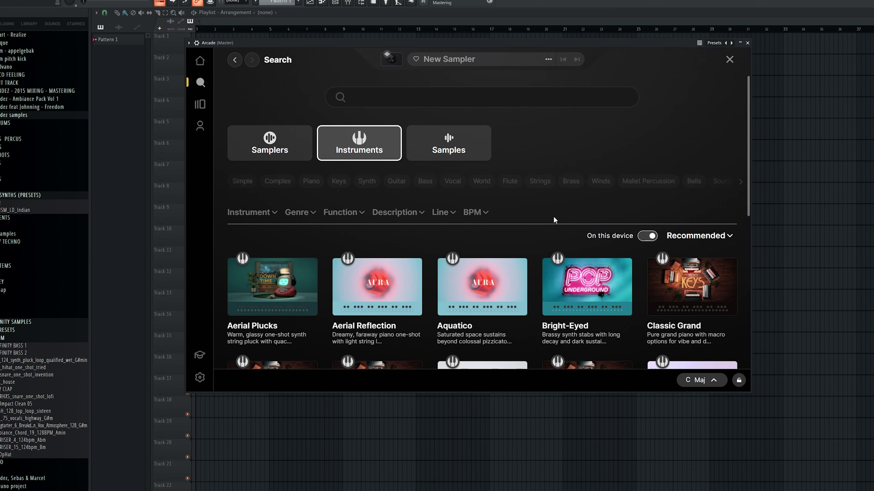
scroll(544, 207, "down", 3)
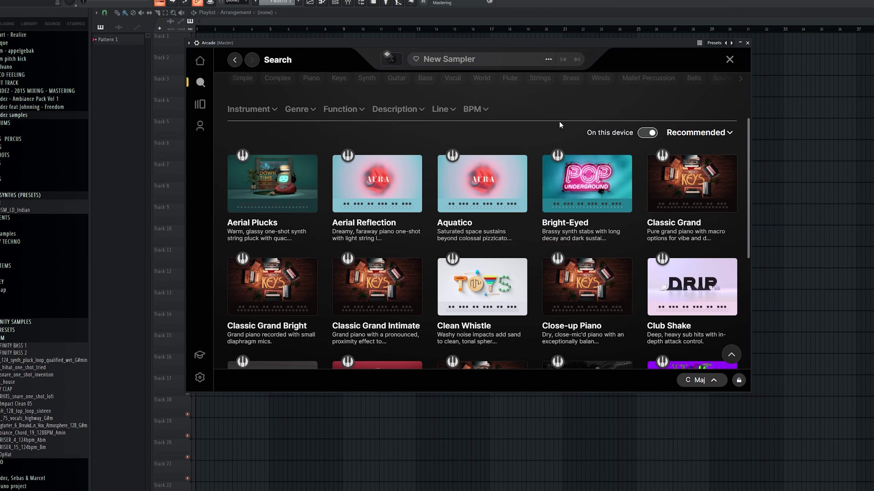
left_click_drag(748, 147, 749, 184)
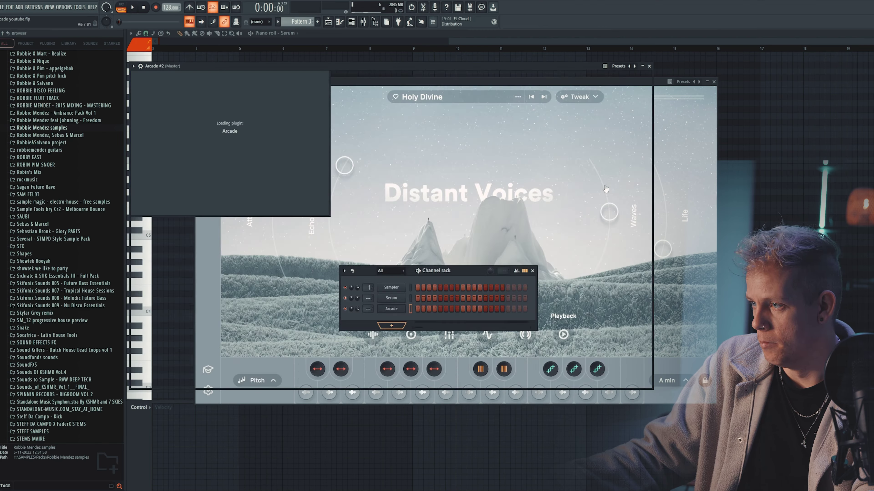
Audition the Tonechief instrument in Arcade #2 against the playing track, stop playback and open the Serum channel.
key("space")
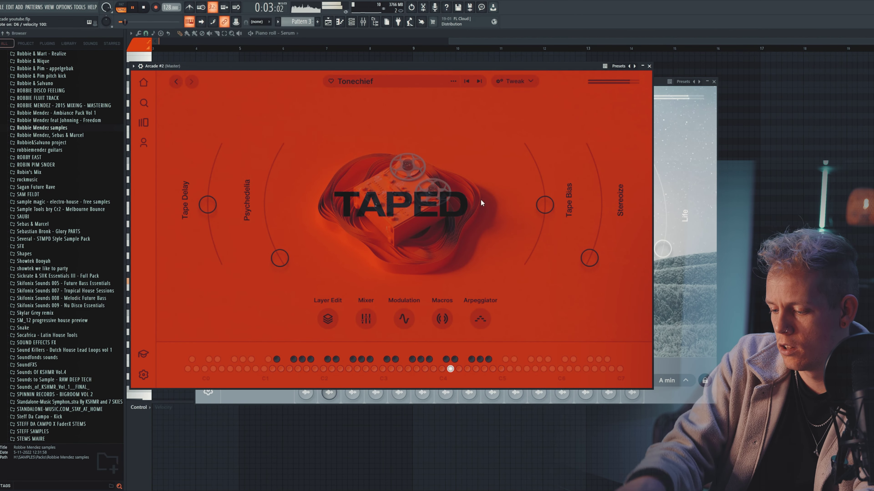
key("space")
key("F6")
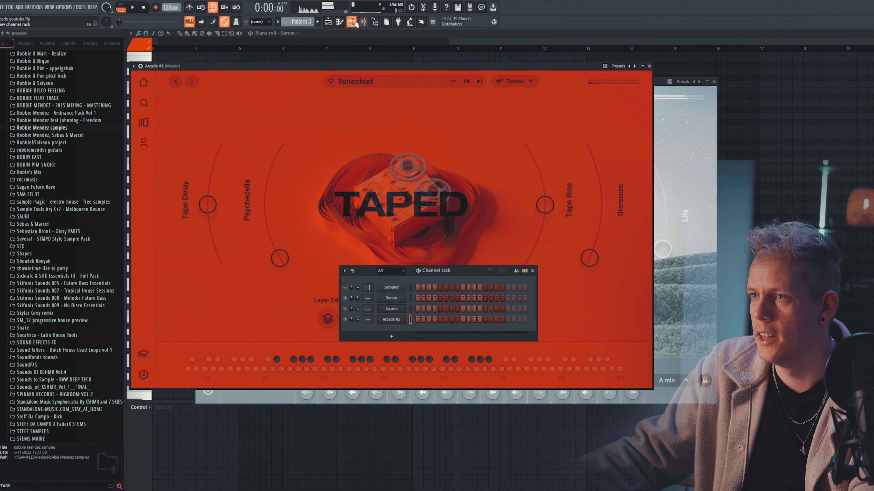
left_click(391, 298)
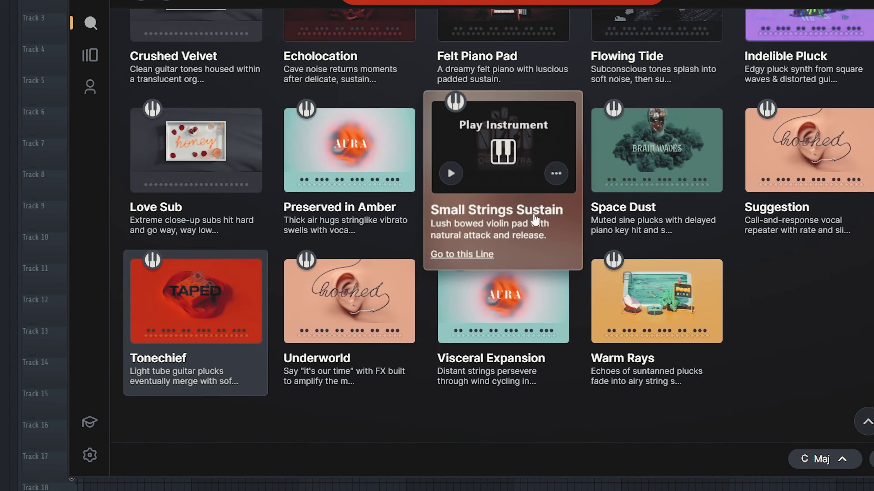
Find the Felt Piano Pad in Arcade's on-device instruments and load it.
scroll(506, 241, "up", 5)
scroll(581, 243, "down", 3)
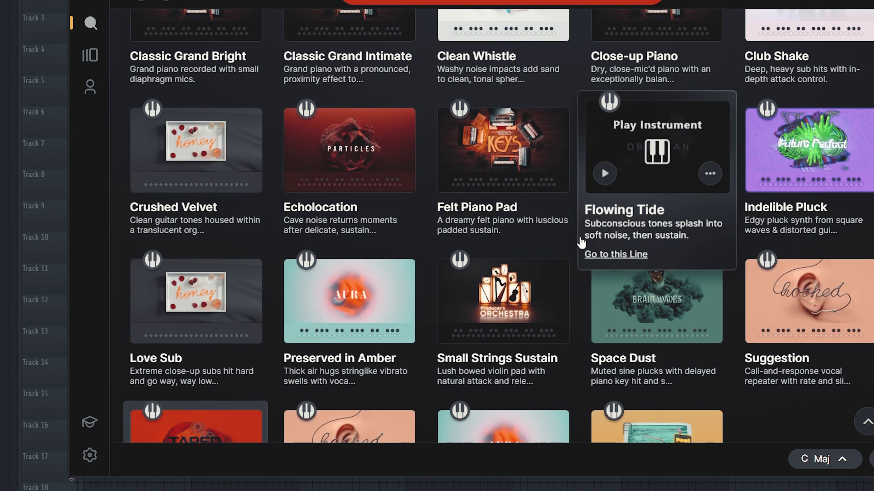
left_click(503, 160)
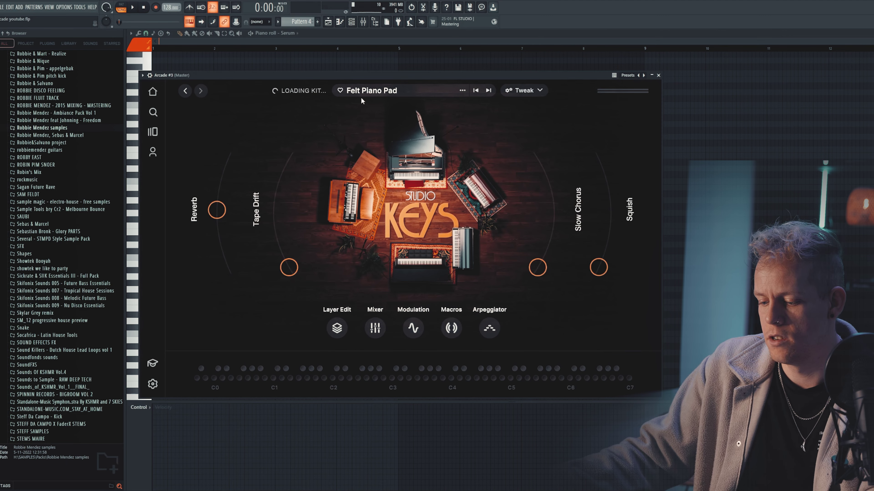
Build a four-bar chord progression from the pasted notes in Arcade #3's piano roll and play back Pattern 4.
left_click(352, 22)
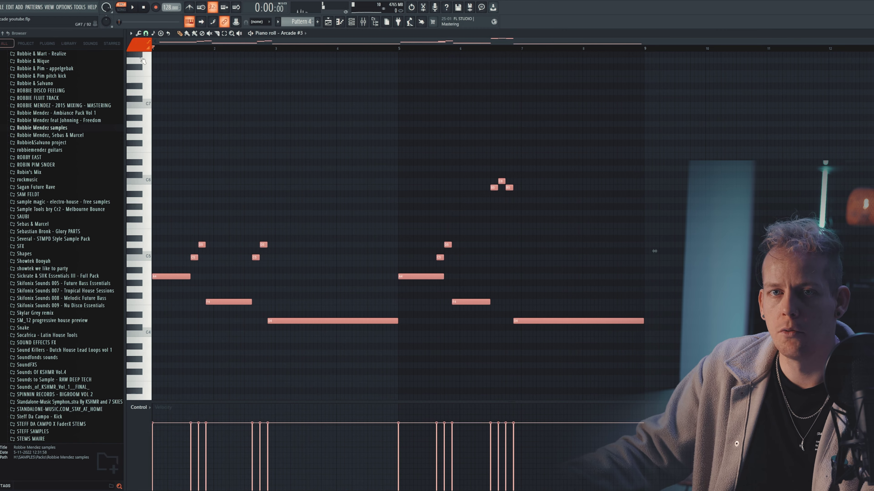
scroll(169, 148, "up", 3)
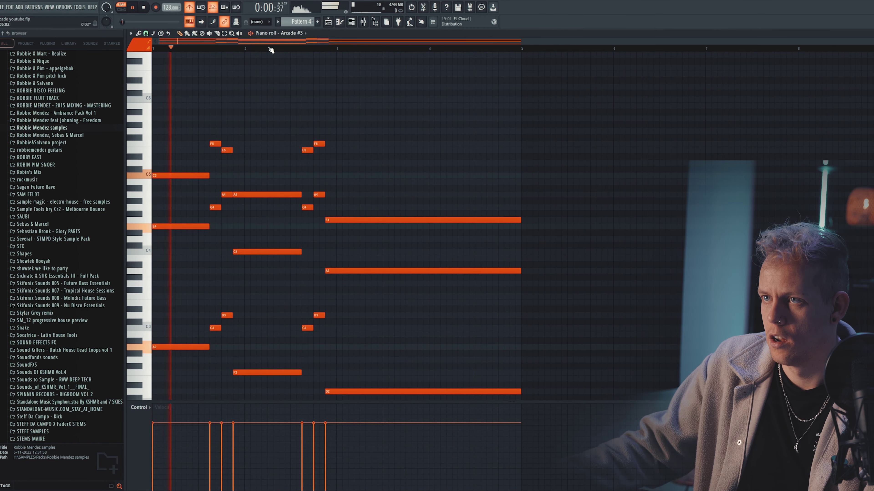
key("F6")
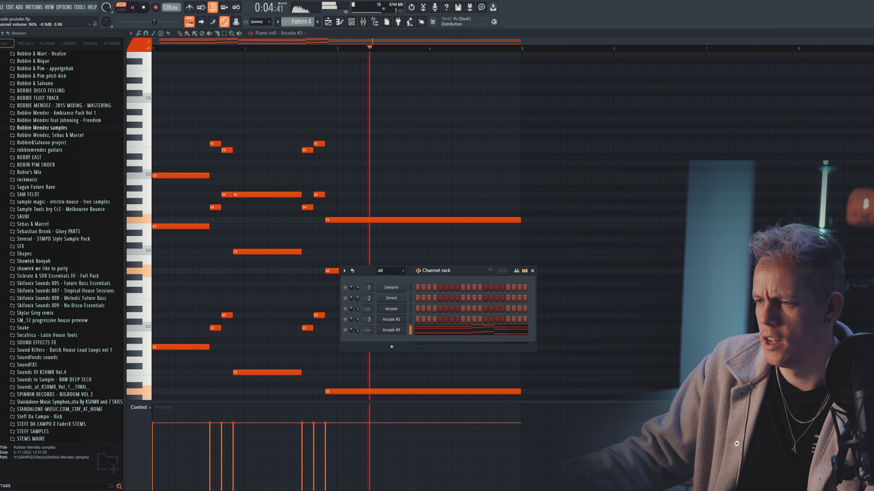
key("space")
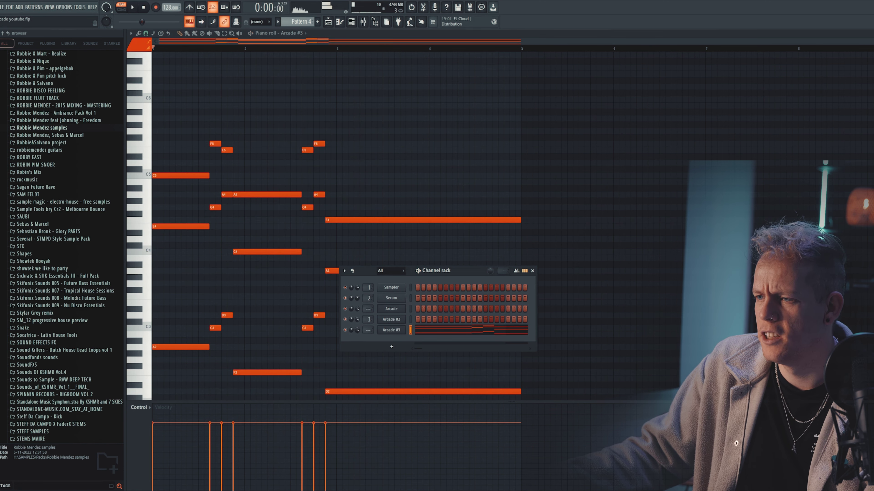
left_click(391, 331)
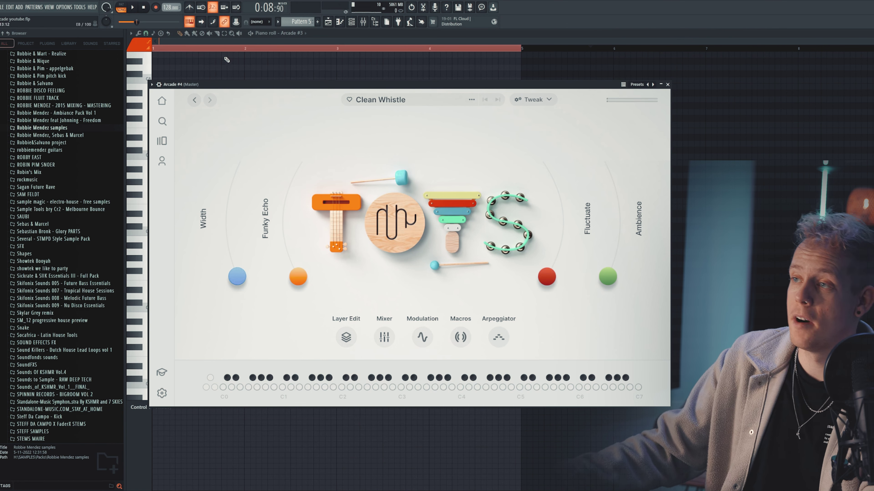
Move the pasted chord notes in Arcade #4's piano roll to the start of Pattern 5.
left_click(352, 21)
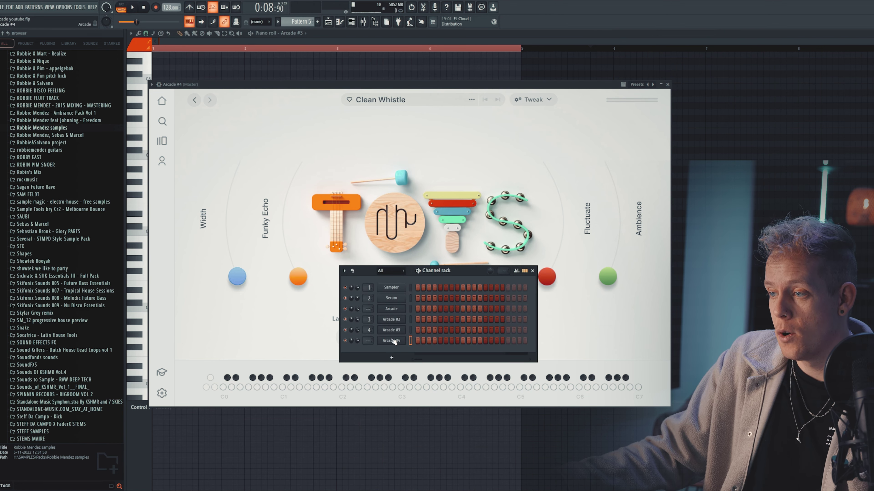
left_click(414, 345)
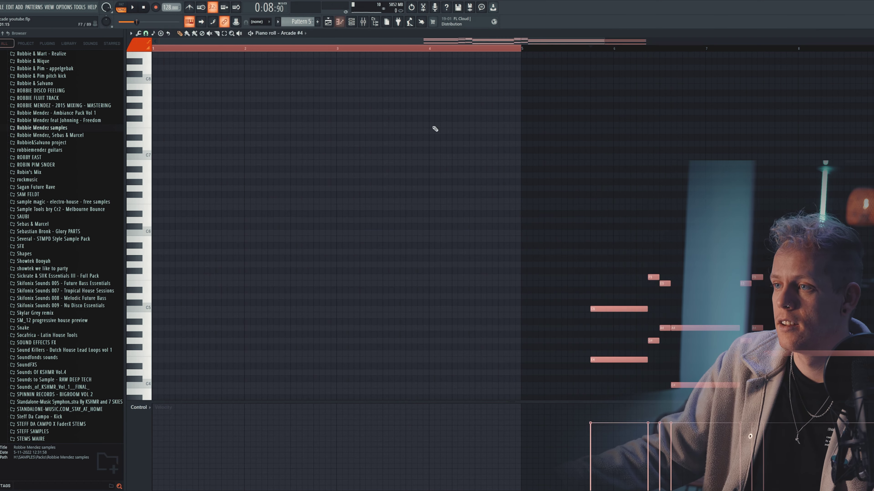
left_click_drag(613, 308, 176, 309)
Play Pattern 5 with the Clean Whistle instrument and bring up the playlist arrangement.
left_click(125, 4)
key("space")
scroll(605, 75, "up", 4)
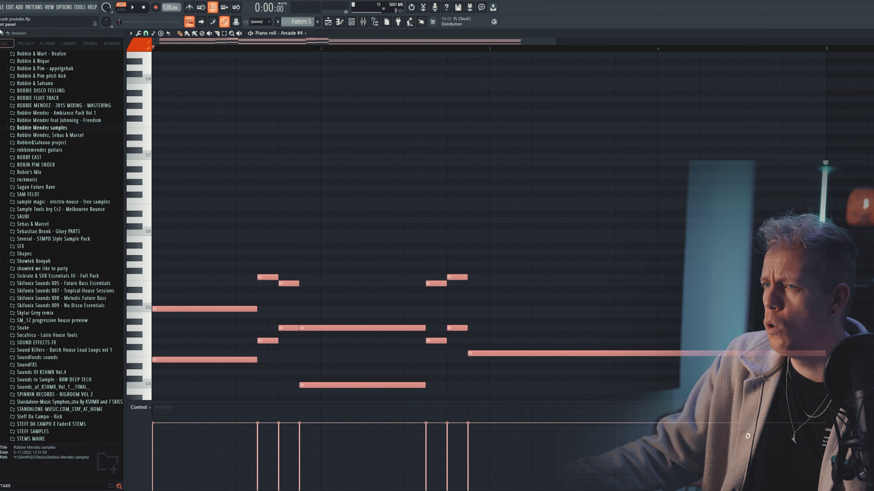
left_click(353, 22)
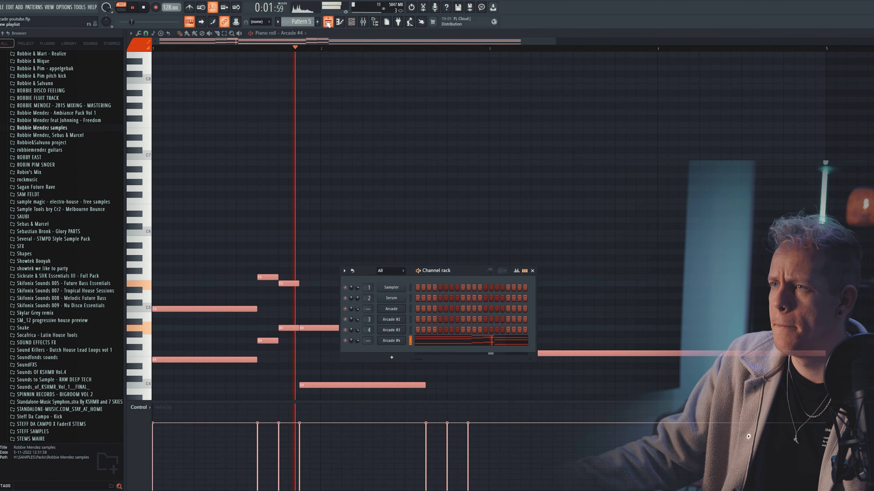
key("F5")
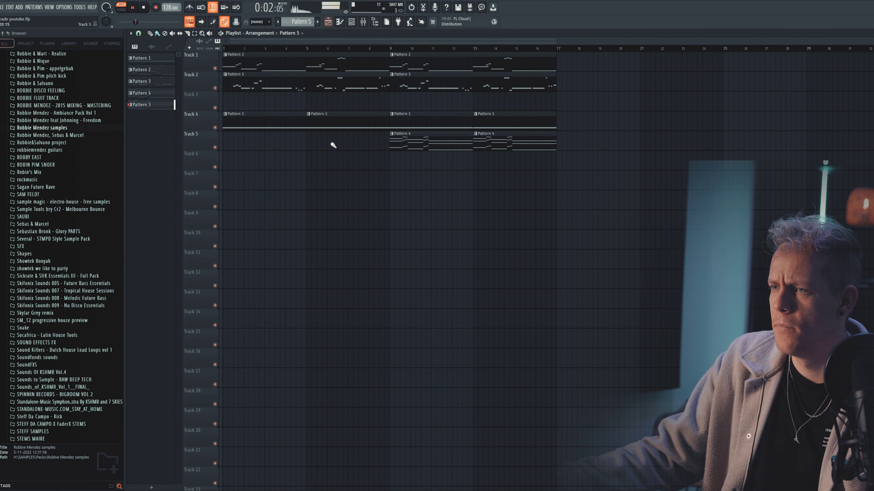
Place Pattern 5 repeatedly along Track 9 so its clips fill bars 1 to 16 of the playlist.
left_click(340, 21)
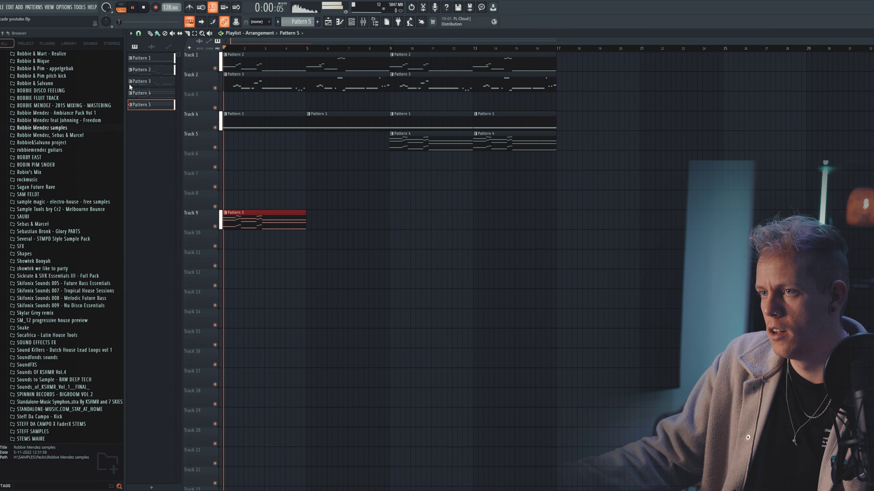
left_click(341, 226)
left_click_drag(461, 233, 427, 228)
right_click(488, 261)
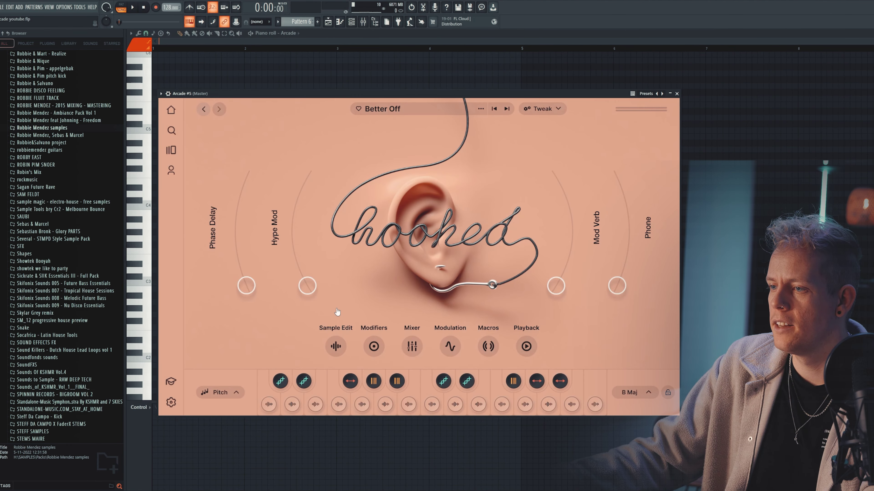
Open Arcade #5 with the Sanctum sampler and audition its solo vocal melody samples in the sample editor.
key("F6")
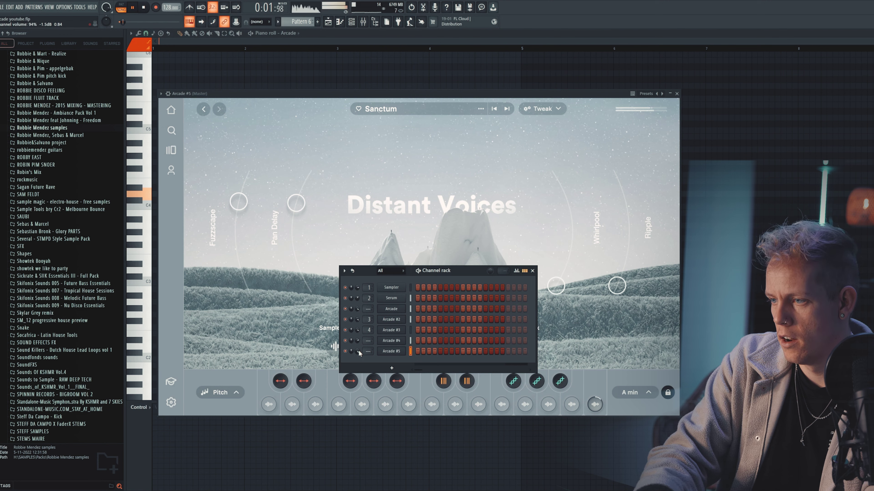
key("space")
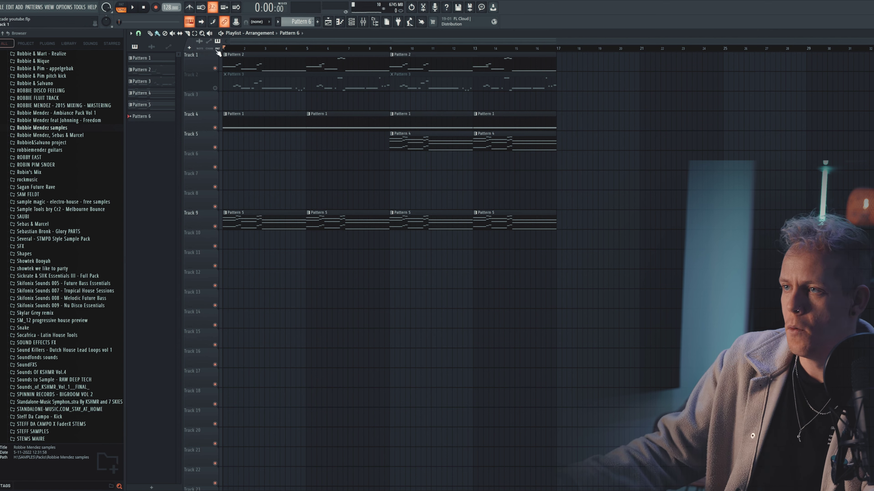
left_click(350, 27)
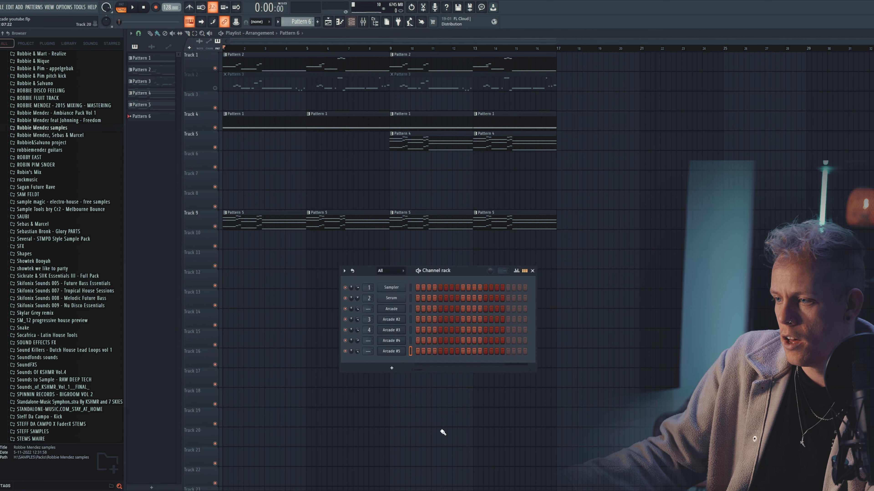
left_click(390, 351)
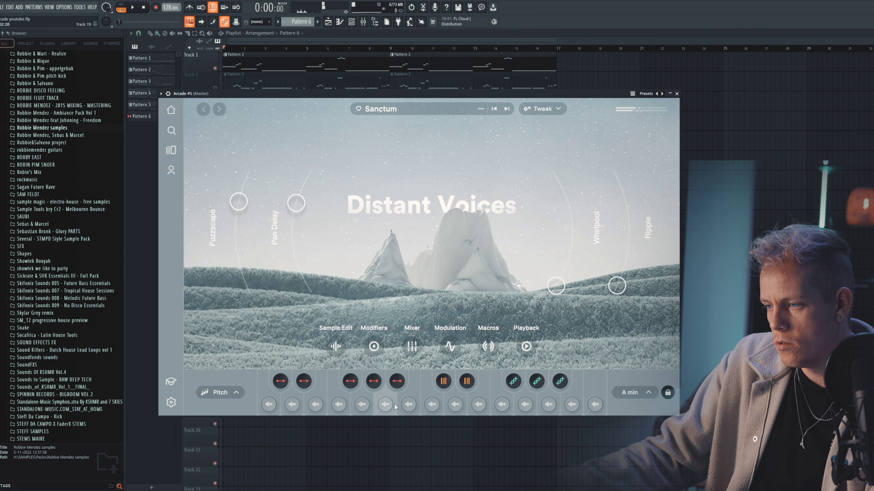
left_click(492, 246)
key("t")
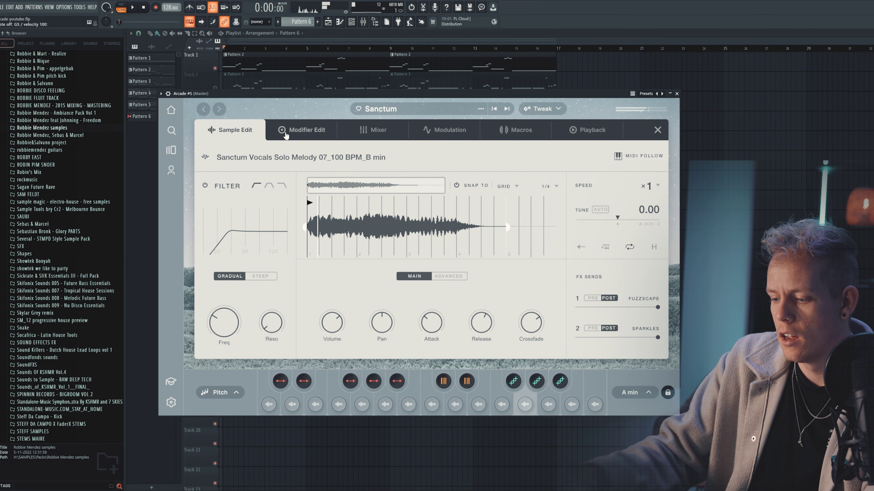
key("r")
key("u")
key("i")
key("u")
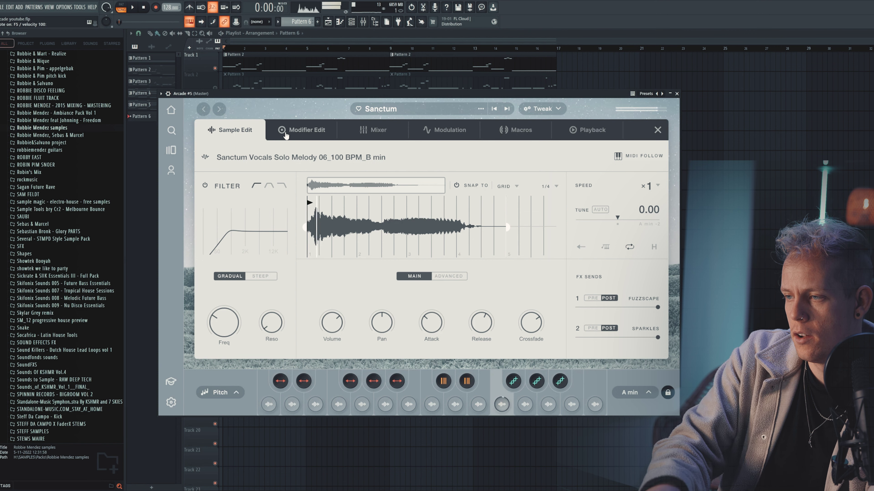
key("space")
Create an automation clip for Arcade #5's channel volume on Track 3 of the playlist.
key("b")
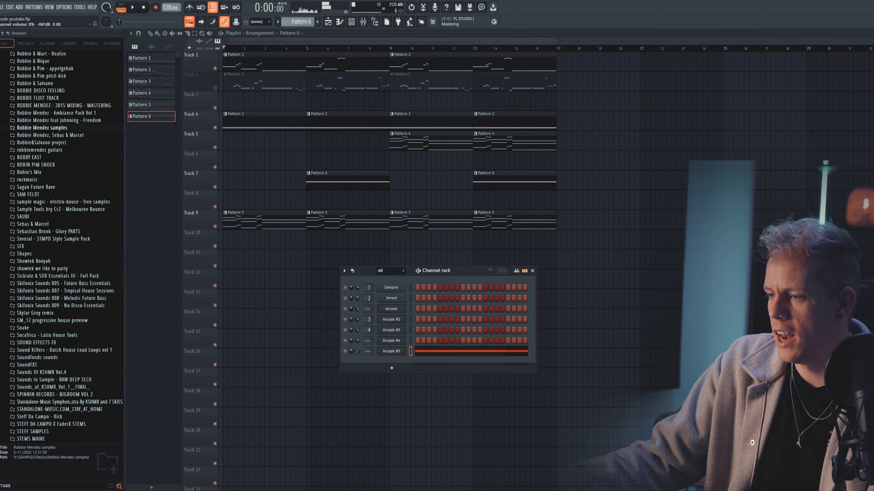
key("alt+c")
key("F6")
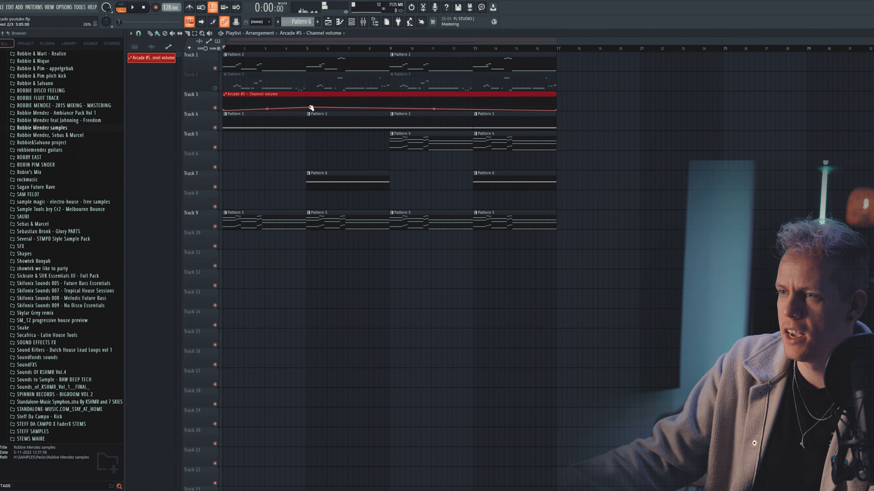
Shape the Arcade #5 volume automation to stay at 0% after bar 5, rise to about 74% at bar 7 and hold until bar 9.
scroll(345, 117, "up", 3)
left_click(284, 48)
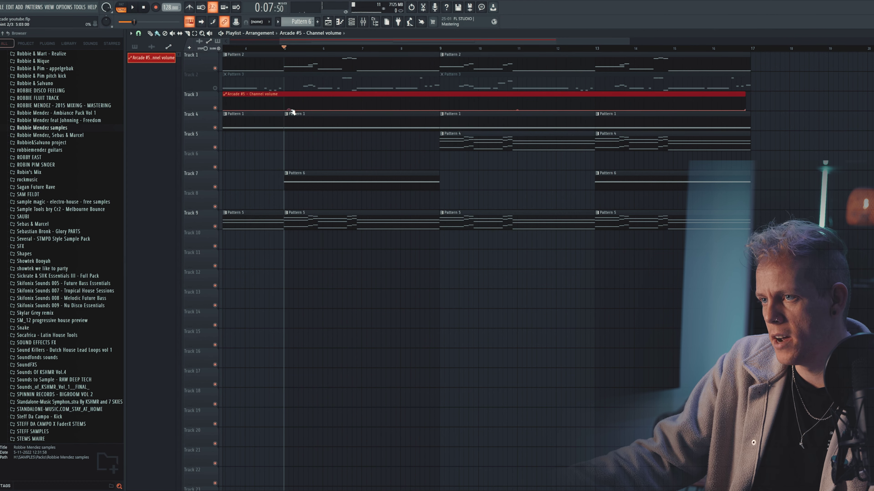
key("space")
left_click_drag(357, 110, 361, 100)
left_click_drag(551, 110, 439, 101)
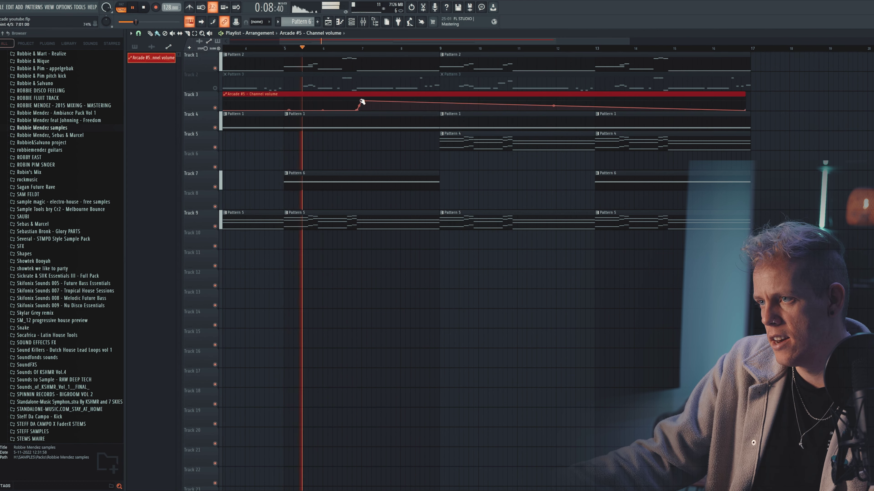
scroll(441, 89, "down", 1)
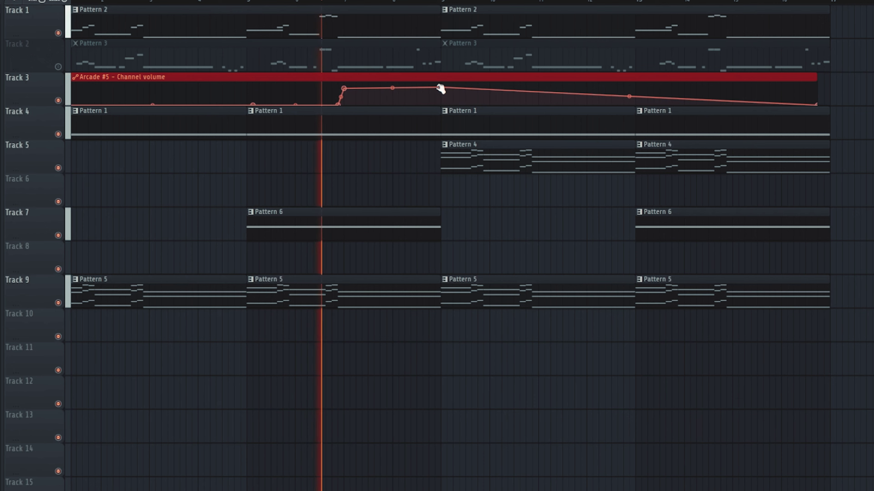
left_click_drag(442, 87, 442, 88)
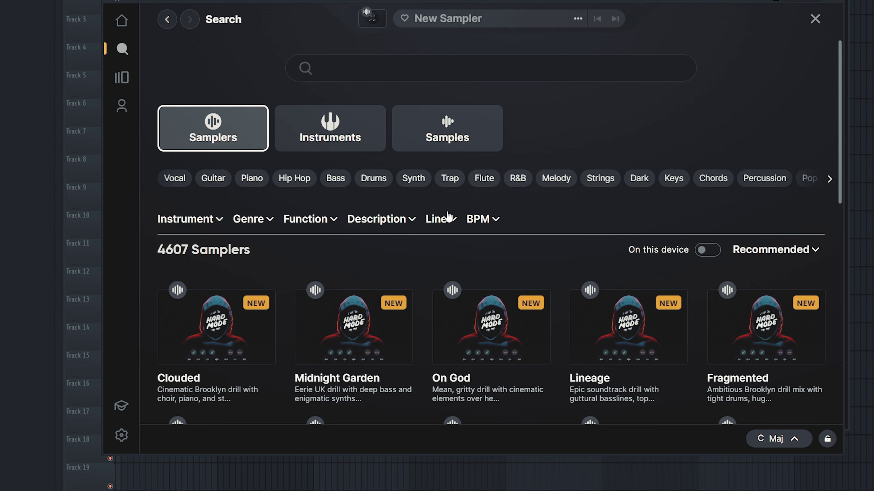
Filter Arcade's samplers by Strings, load String Fever and try it against the arrangement.
left_click(600, 178)
scroll(761, 229, "down", 5)
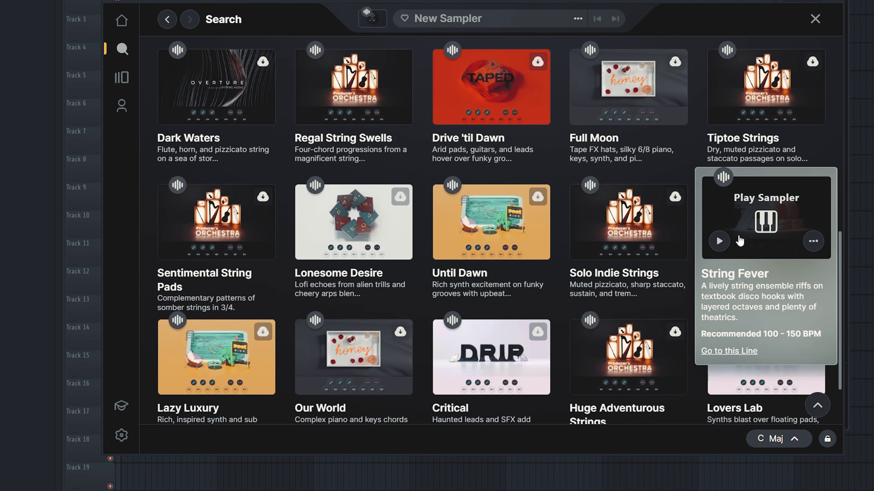
left_click(736, 241)
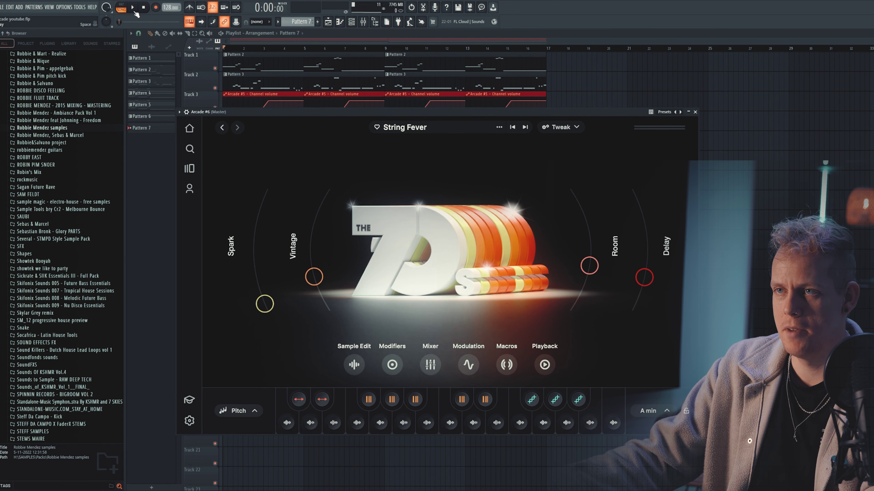
left_click(133, 8)
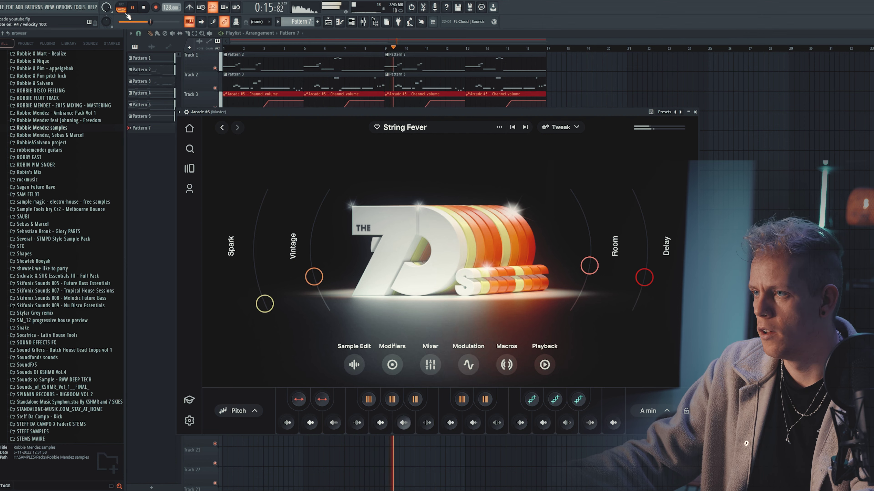
Draw one long A4 note for Arcade #6 in Pattern 7's piano roll and return to the playlist for playback.
left_click(357, 24)
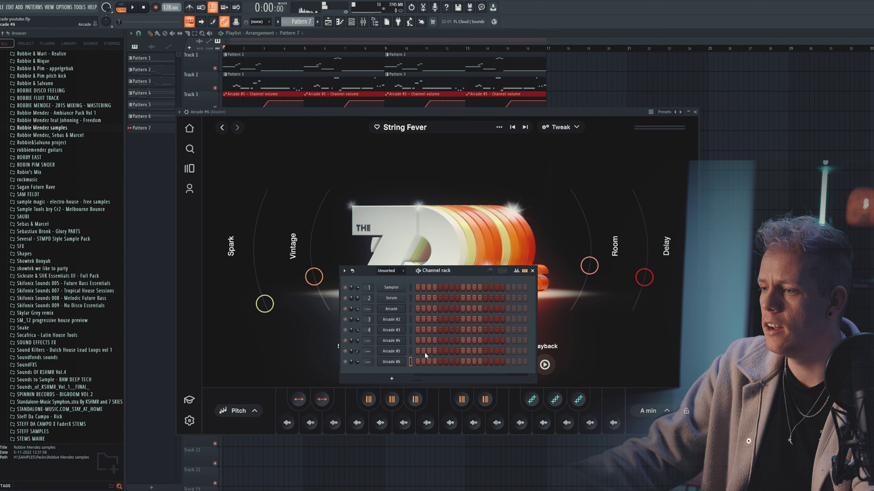
key("F7")
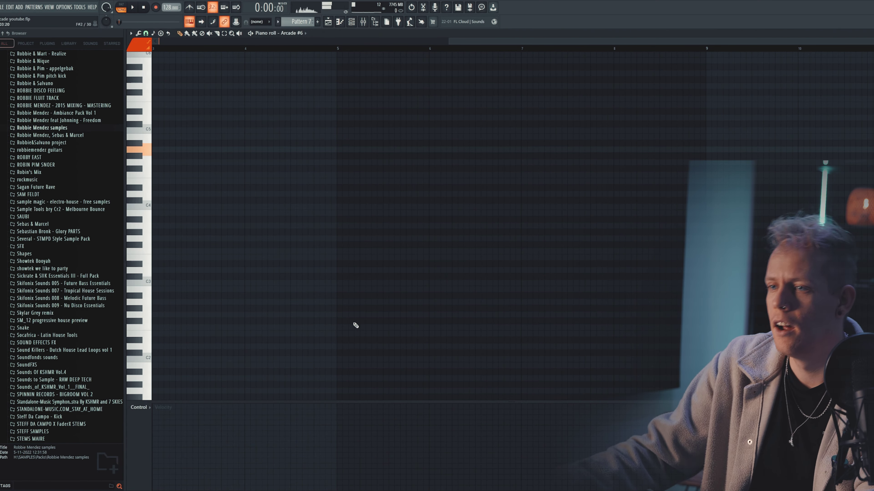
left_click_drag(159, 151, 138, 151)
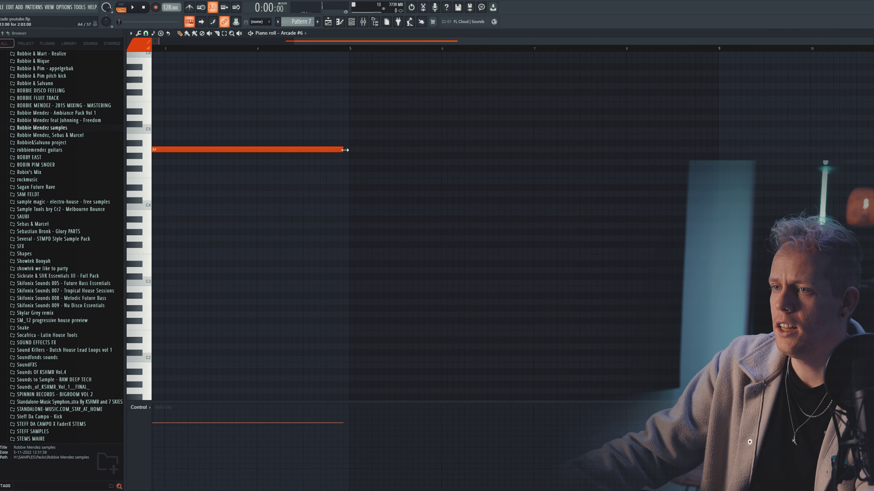
key("F5")
key("space")
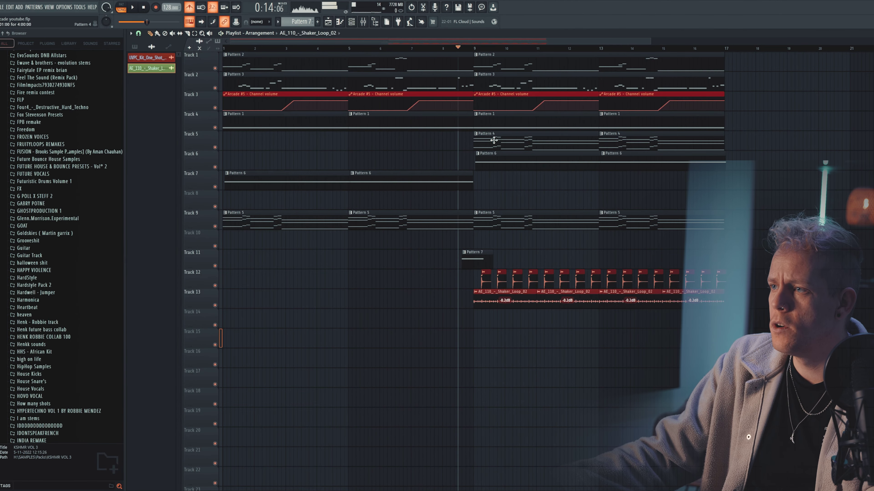
Copy the chord notes of Pattern 4 into the piano roll of a new Arcade #7 channel in Pattern 8.
double_click(493, 140)
left_click(352, 21)
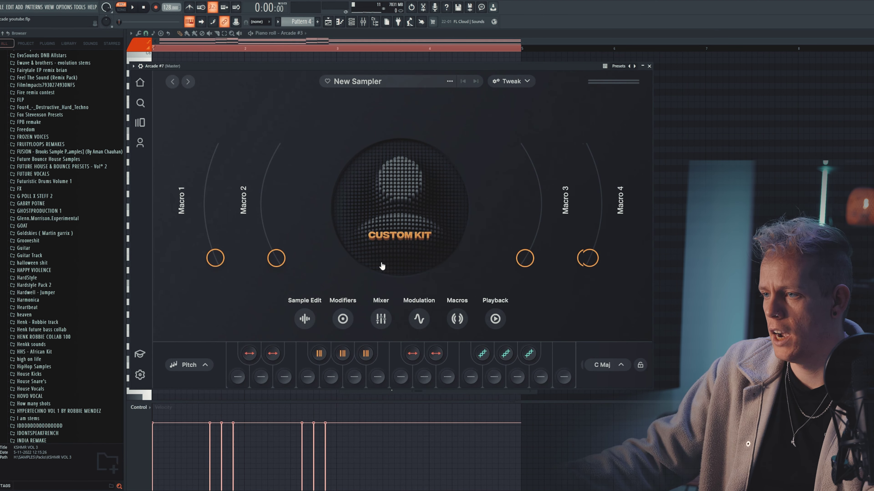
key("F9")
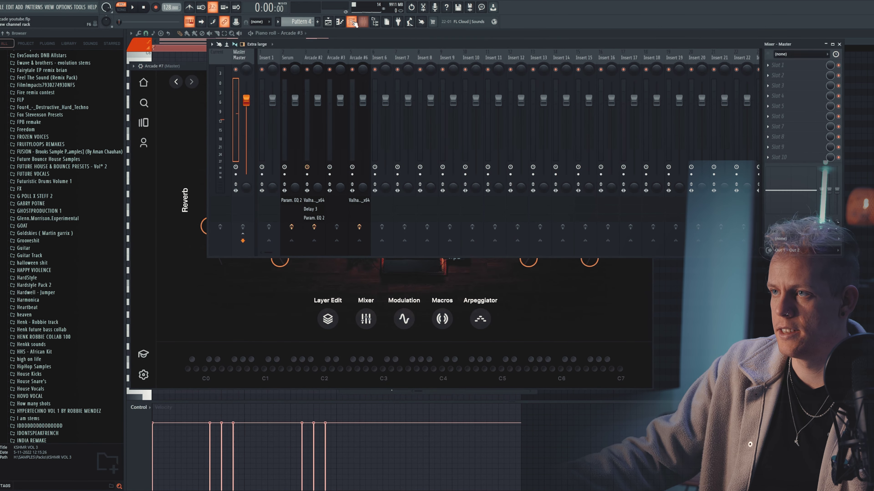
key("F6")
left_click(317, 22)
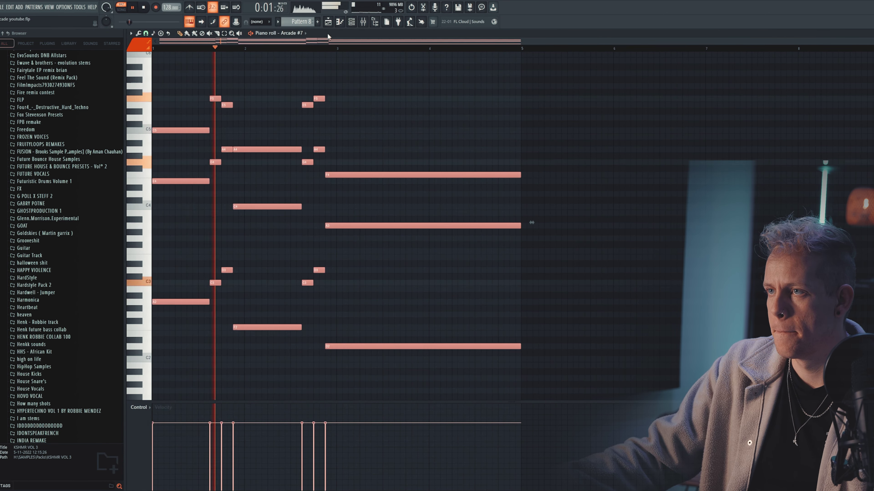
Place Pattern 8 on Track 14 of the playlist at bars 9 and 13.
left_click(328, 22)
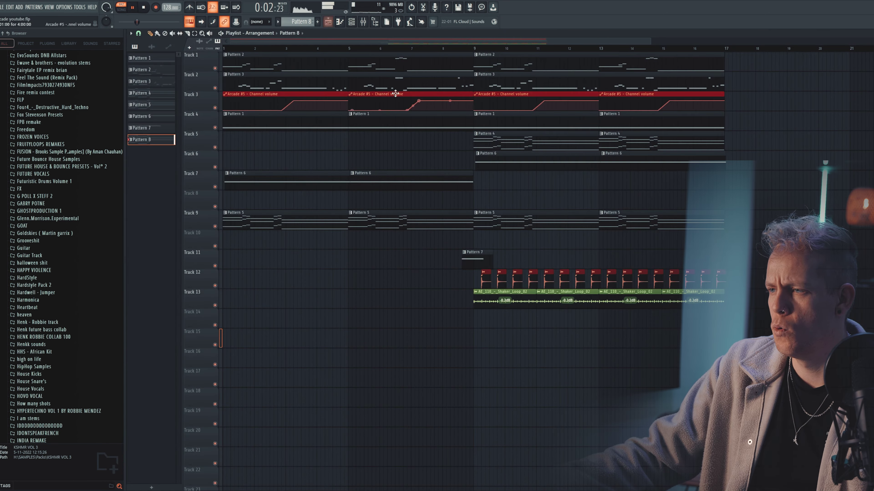
left_click(445, 49)
left_click(478, 322)
left_click_drag(478, 322, 606, 319)
Route Arcade #7 to its own mixer track and adjust the peaking band of its Fruity Parametric EQ 2 during playback.
left_click(350, 28)
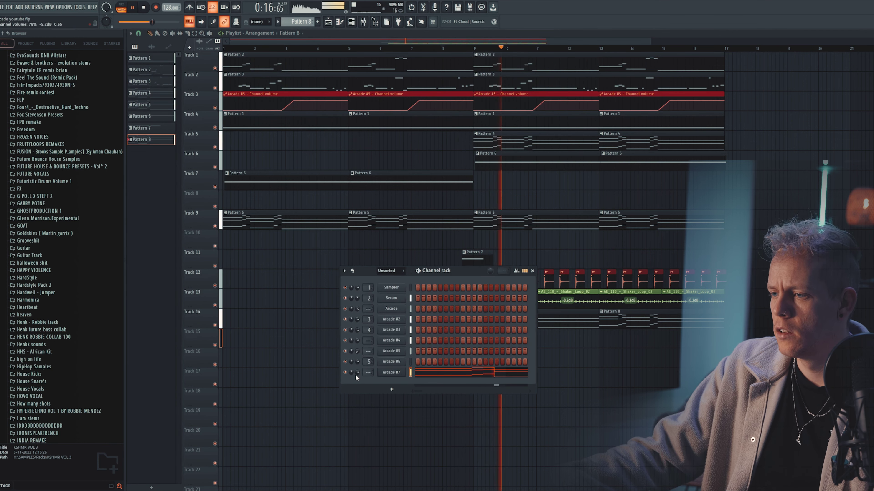
left_click(378, 373)
key("ctrl+l")
key("space")
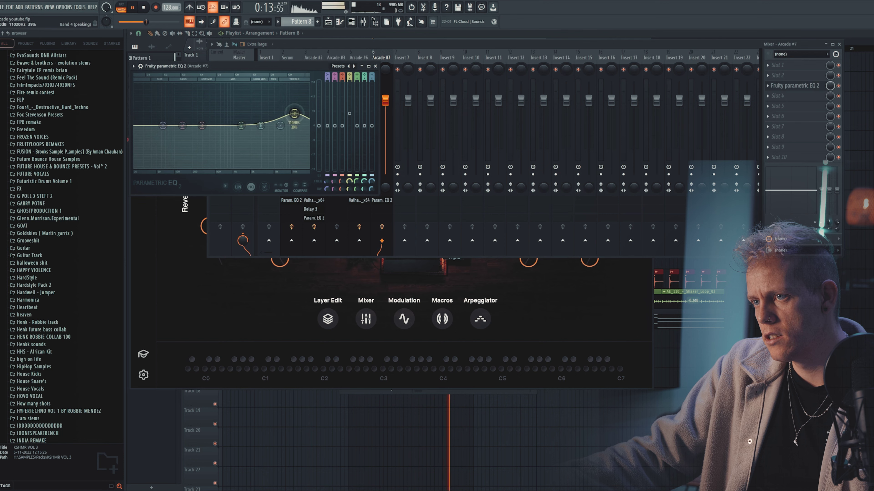
left_click_drag(302, 119, 262, 114)
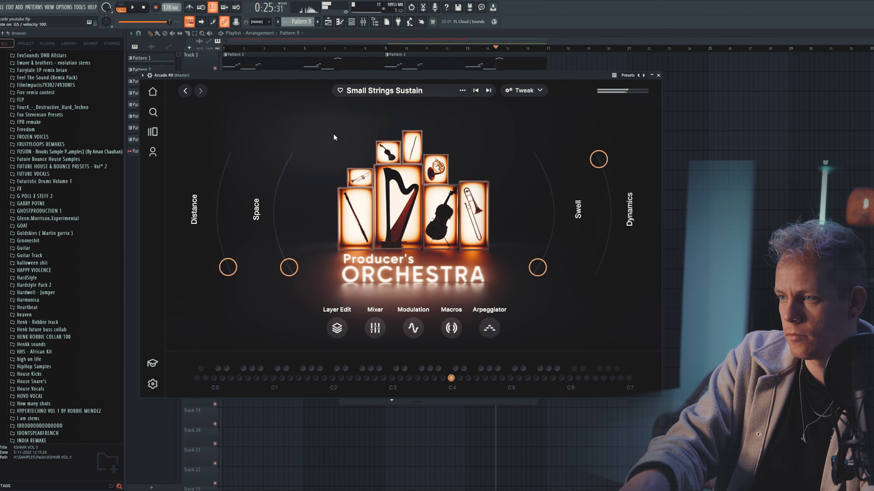
Paste the chord notes into Arcade #8 with Small Strings Sustain in Pattern 9 and play the pattern.
left_click(350, 21)
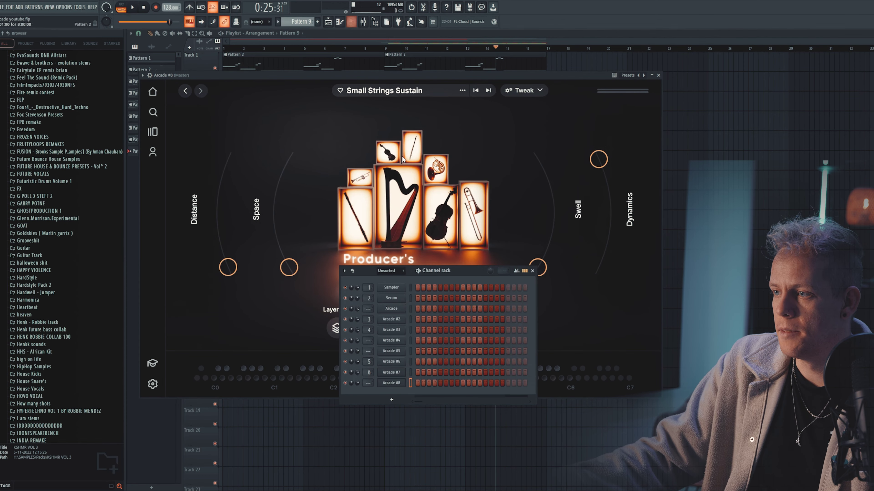
key("ctrl+v")
left_click(121, 7)
key("space")
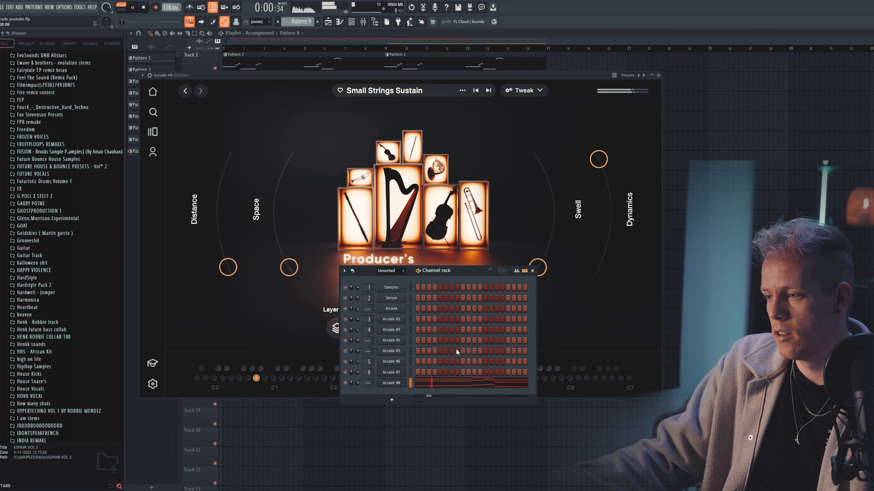
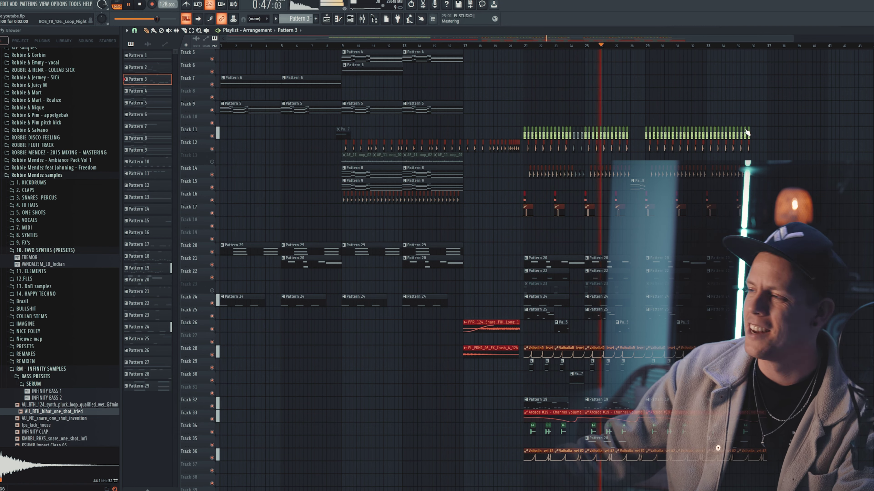
Inspect the arcade youtube - 2024-Jan-28 audio clip at bar 21 on Track 16.
scroll(785, 171, "down", 5)
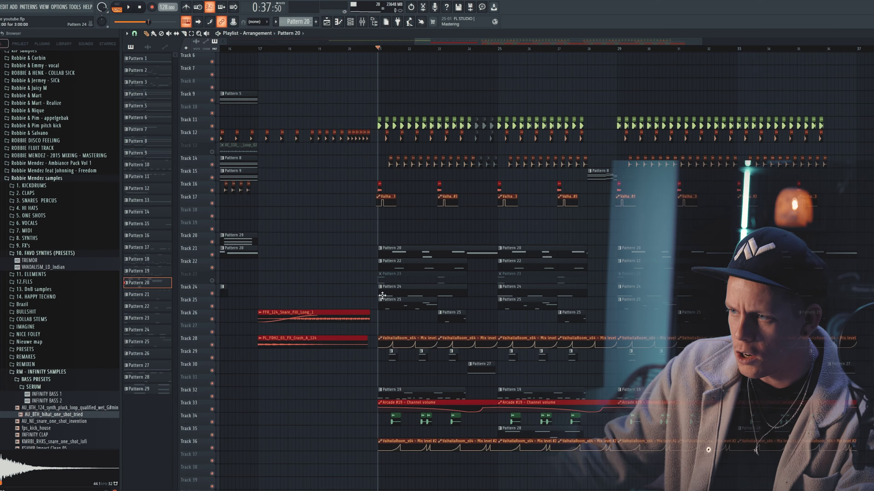
left_click(378, 203)
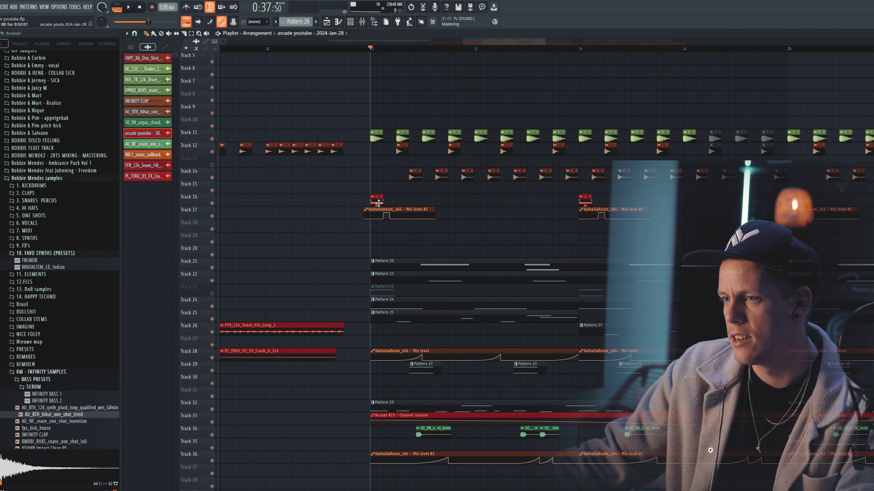
double_click(372, 201)
left_click(320, 66)
Select Pattern 8 from its clip at bar 9 on Track 14 and play it on its own.
scroll(335, 121, "down", 6)
scroll(311, 130, "down", 3)
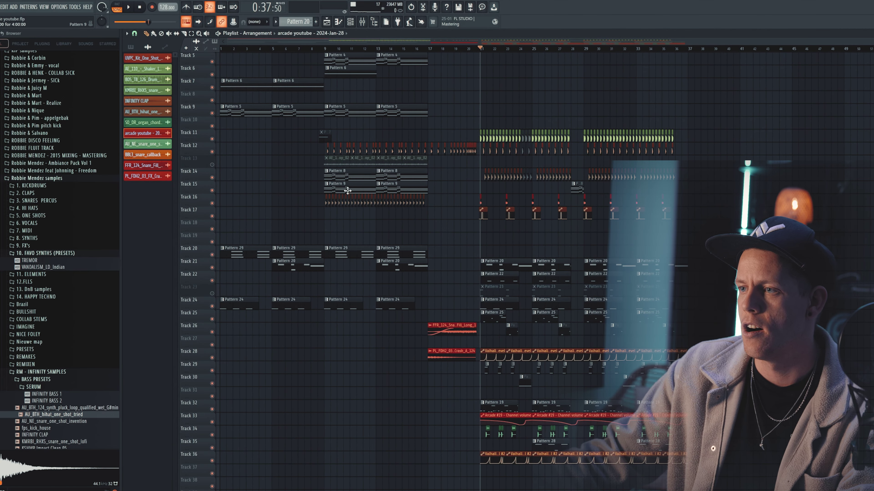
left_click(344, 186)
left_click(328, 179)
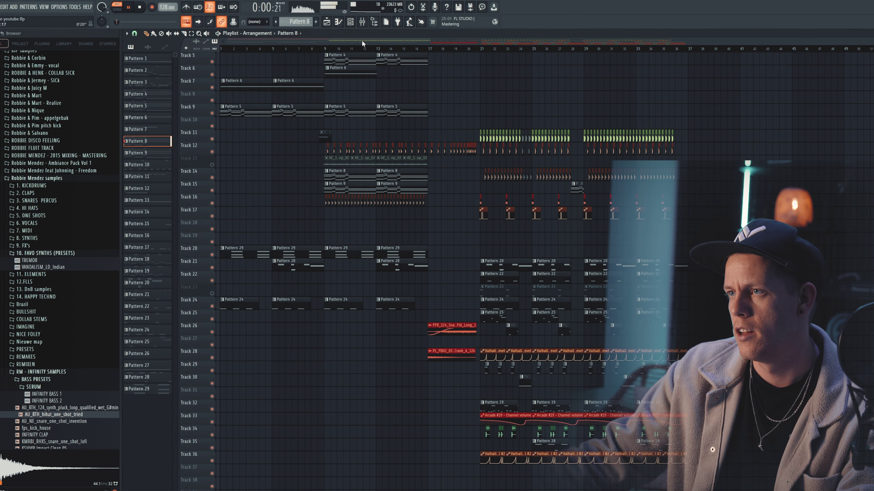
Show the Classic Grand sound of Arcade #7 and play Pattern 8 with it.
left_click(351, 23)
left_click(388, 378)
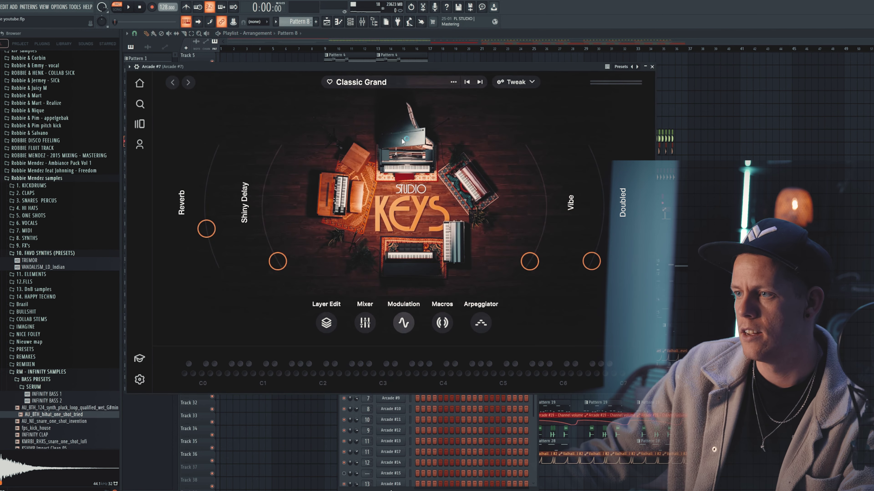
key("space")
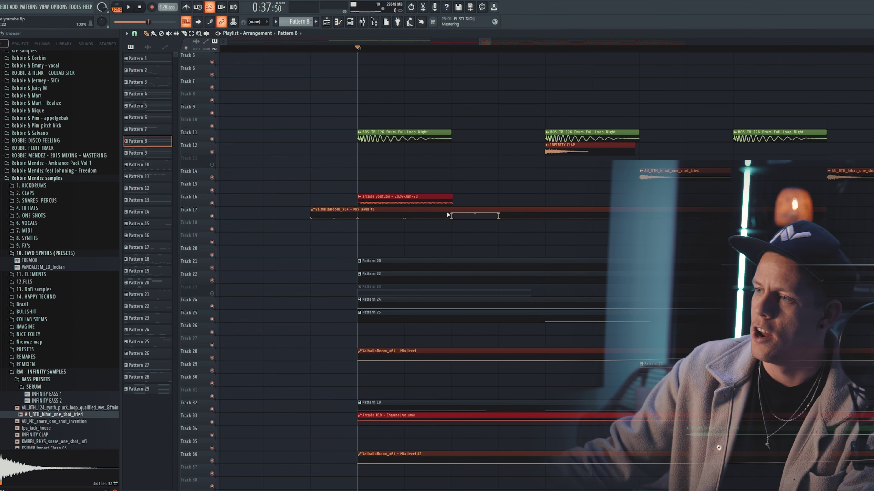
Play the arrangement from bar 21 to listen to the start of the section.
key("space")
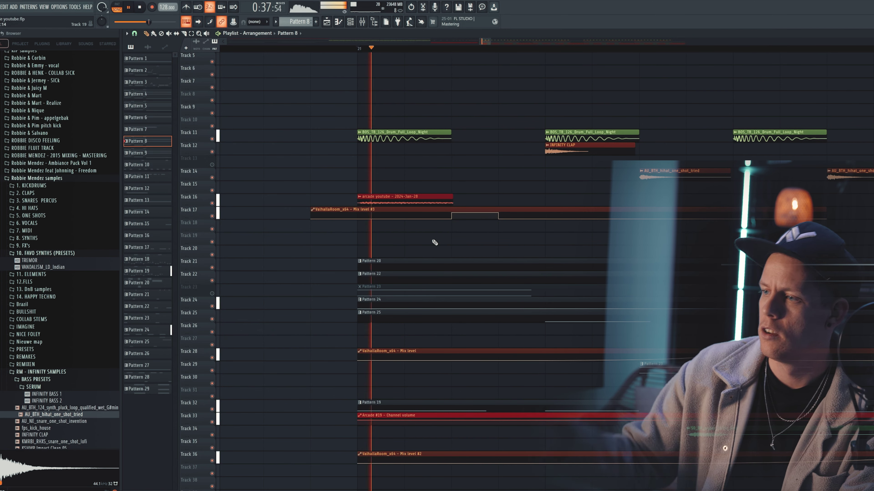
scroll(409, 244, "down", 5)
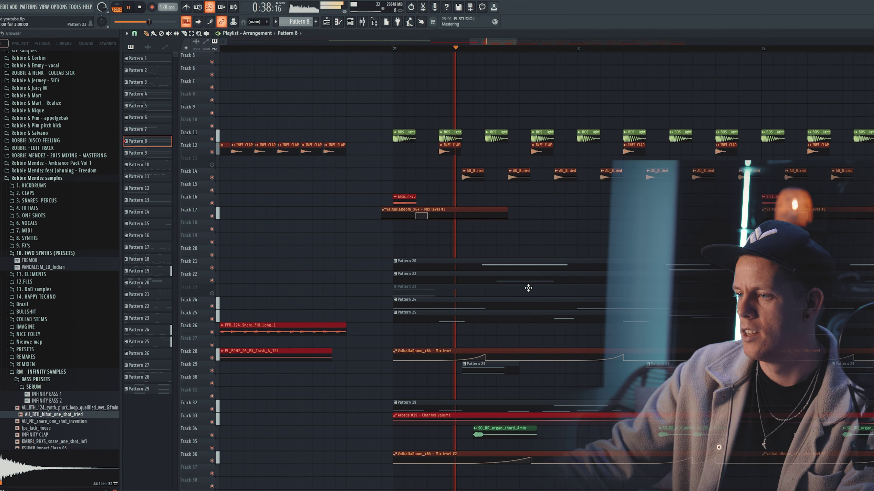
key("space")
Show the Arcade #18 notes of Pattern 25 in the piano roll and play the pattern on its own.
double_click(479, 311)
scroll(347, 104, "up", 2)
left_click(116, 7)
key("space")
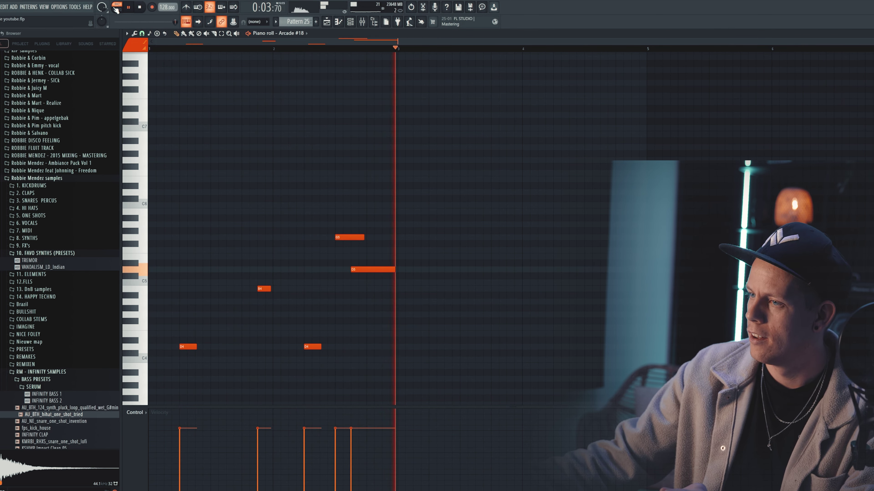
key("space")
Show the Romanticist Grand sampler of Arcade #18 and play Pattern 25 briefly.
left_click(356, 24)
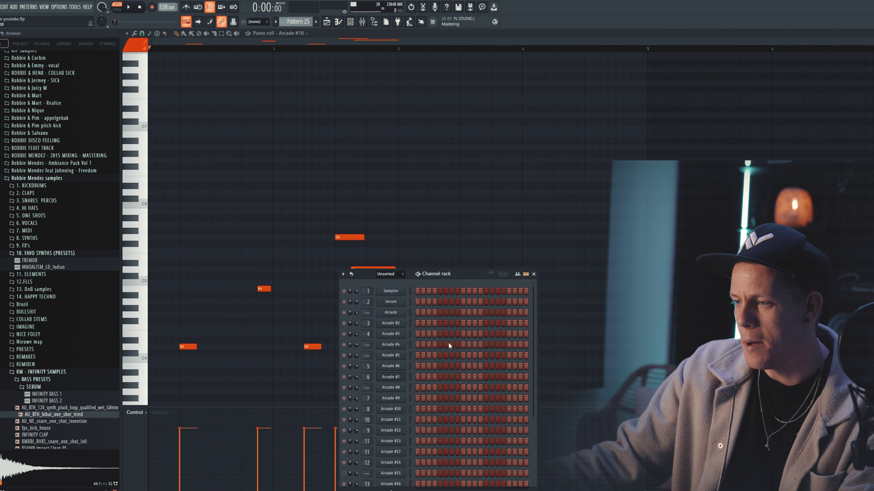
scroll(451, 354, "down", 3)
left_click(392, 432)
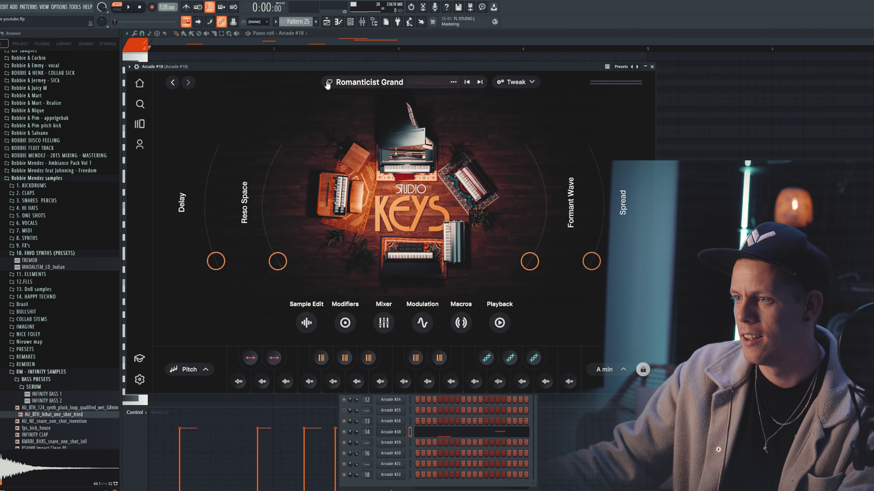
key("space")
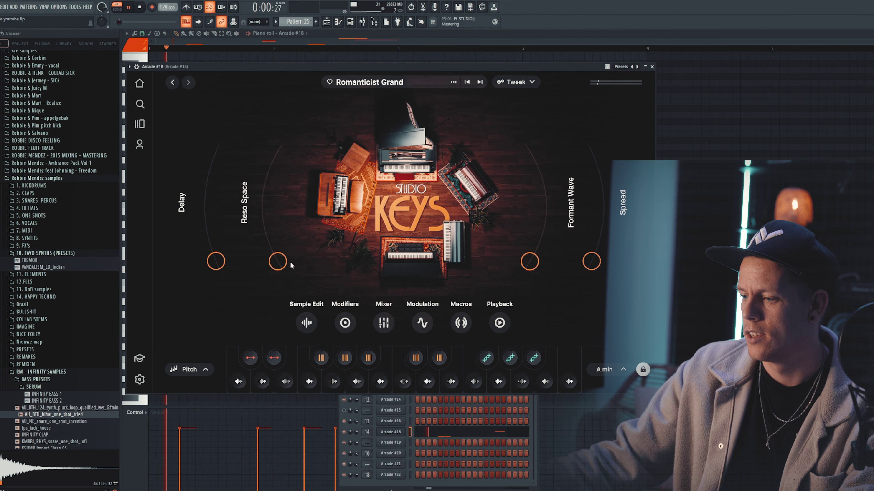
key("space")
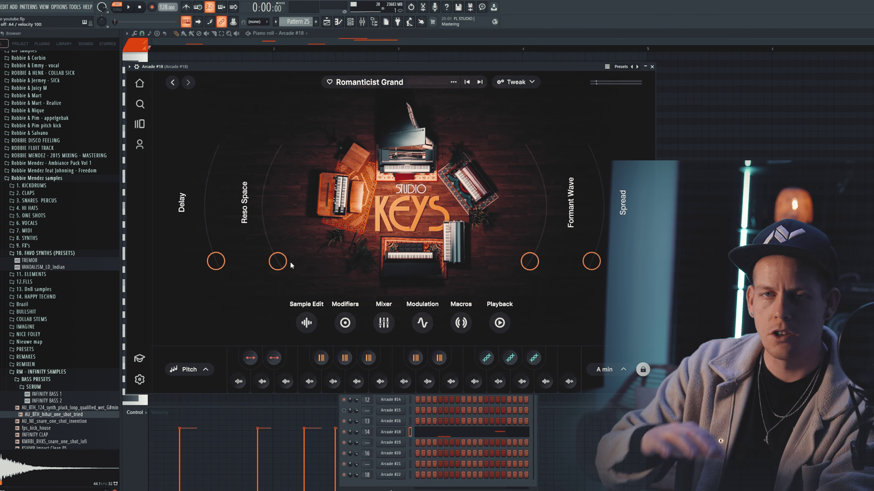
Audition single samples of Arcade #18, then play its melody from the piano roll.
key("n")
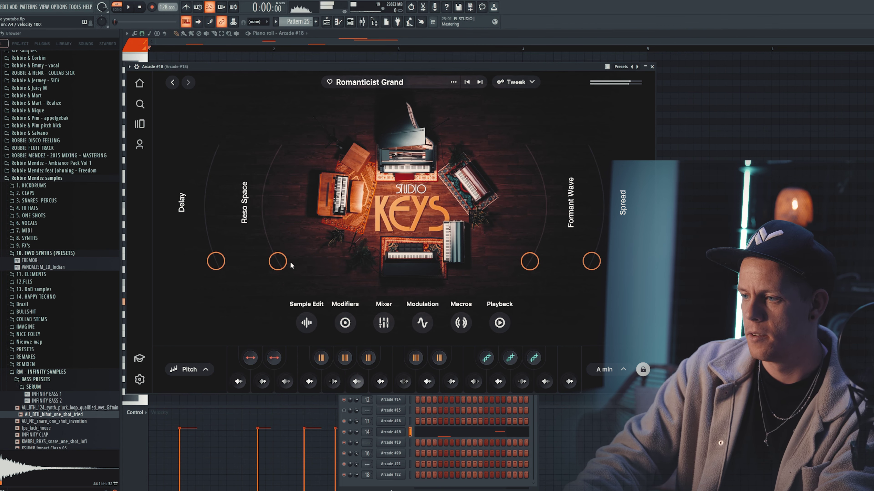
key("q")
key("v")
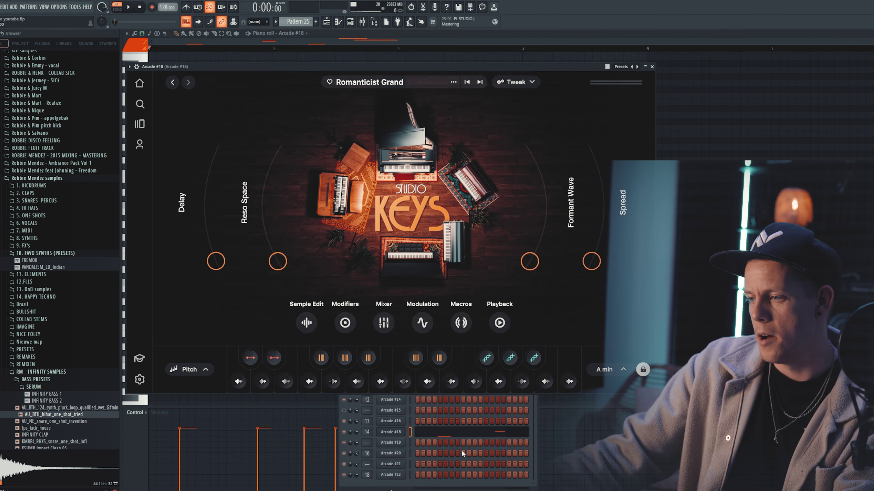
left_click(450, 435)
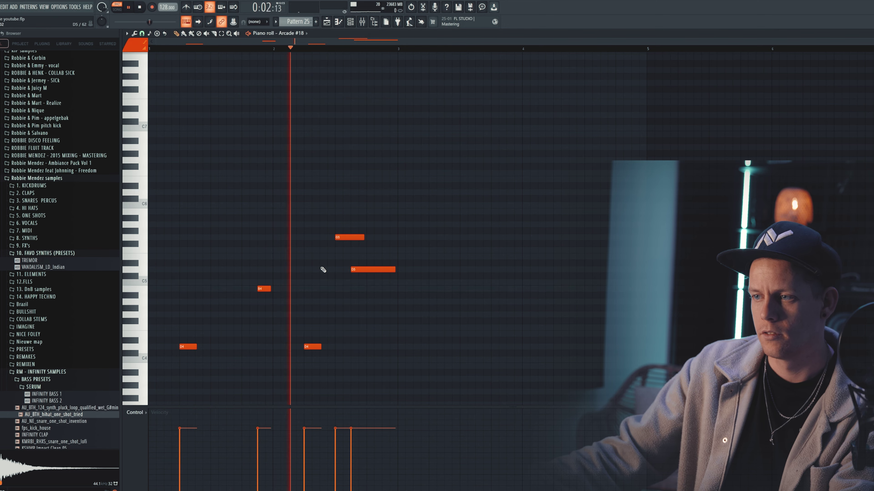
key("space")
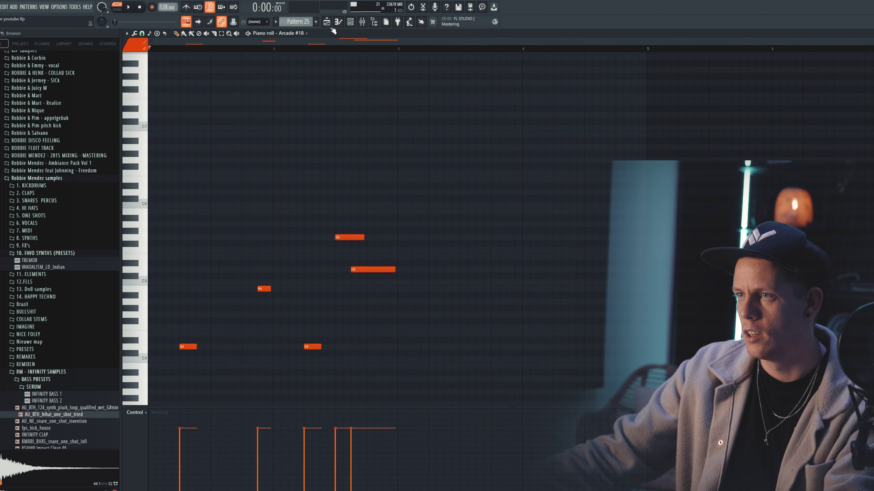
Select Pattern 24 from its playlist clip, play it and show its Arcade #17 notes in the piano roll.
left_click(326, 22)
left_click(398, 306)
key("space")
left_click(350, 23)
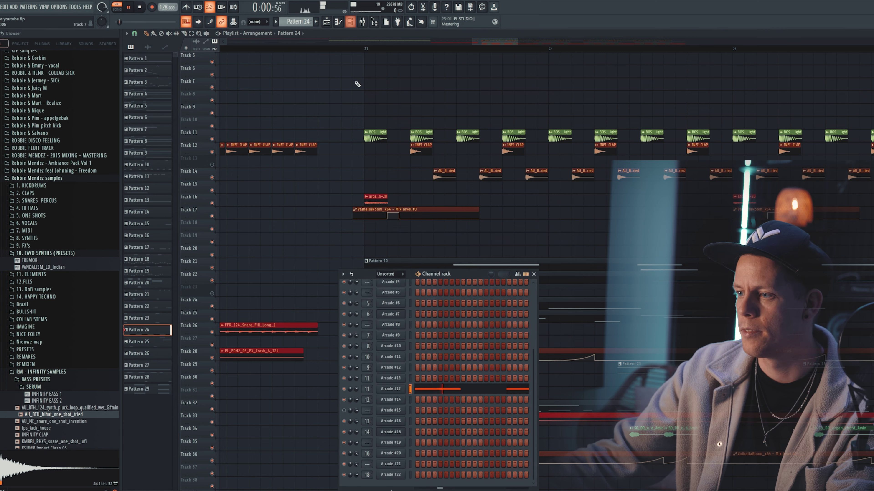
key("space")
left_click(425, 389)
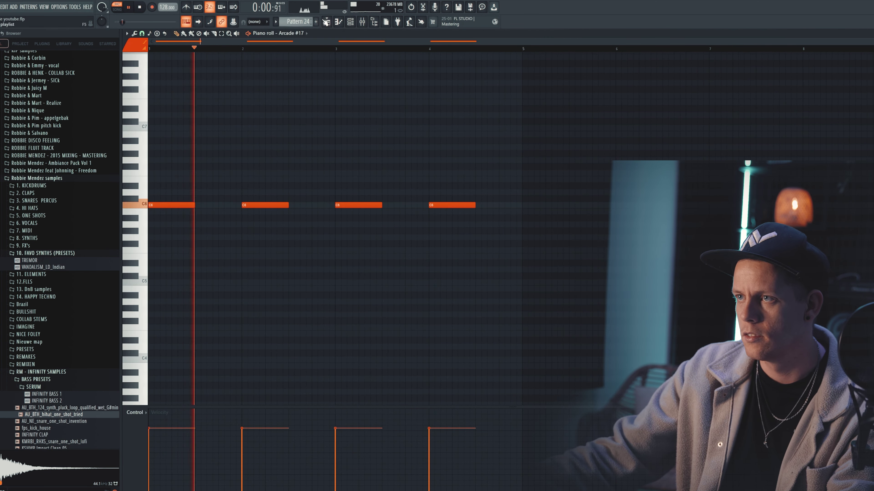
Return to the playlist and play the full arrangement from bar 21.
left_click(326, 22)
key("space")
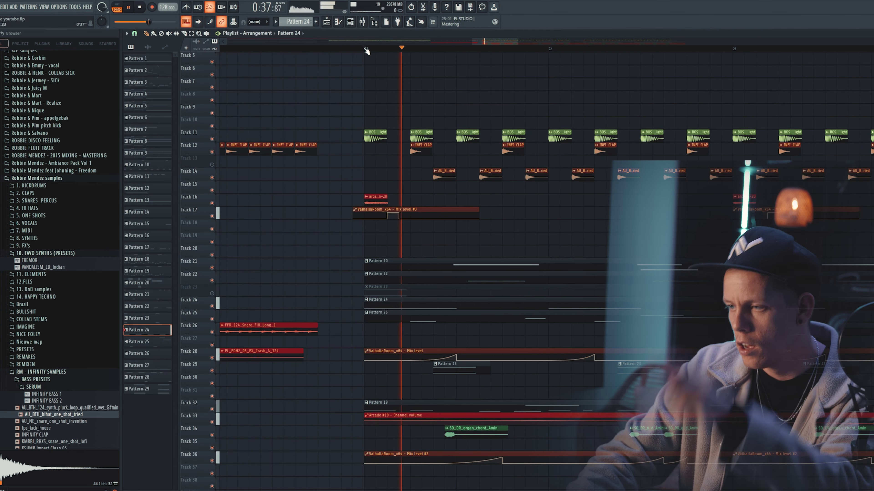
left_click(366, 50)
key("space")
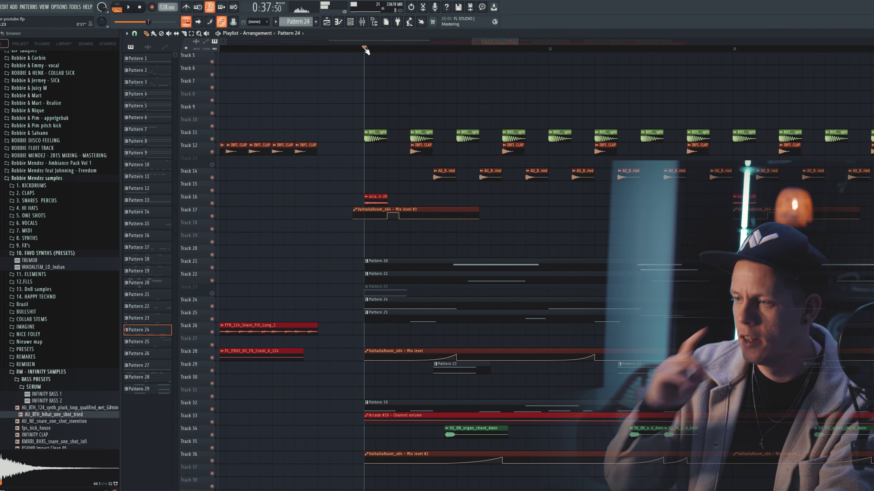
key("space")
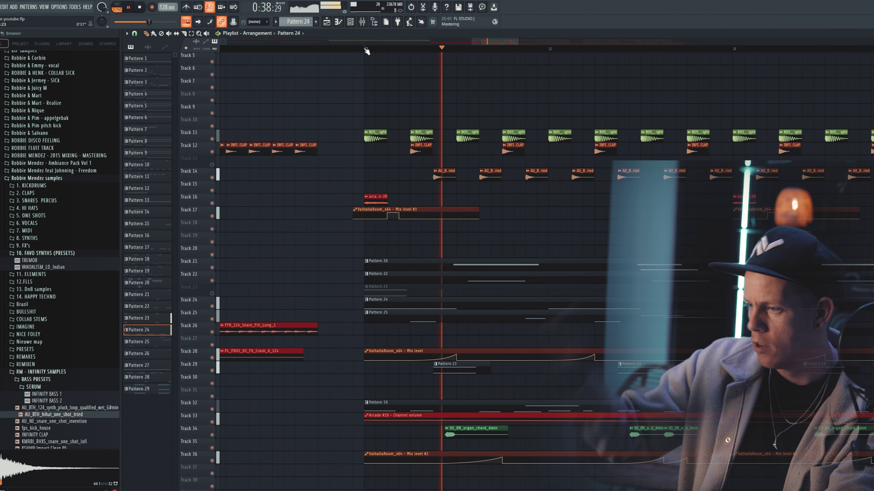
scroll(517, 226, "down", 2)
key("space")
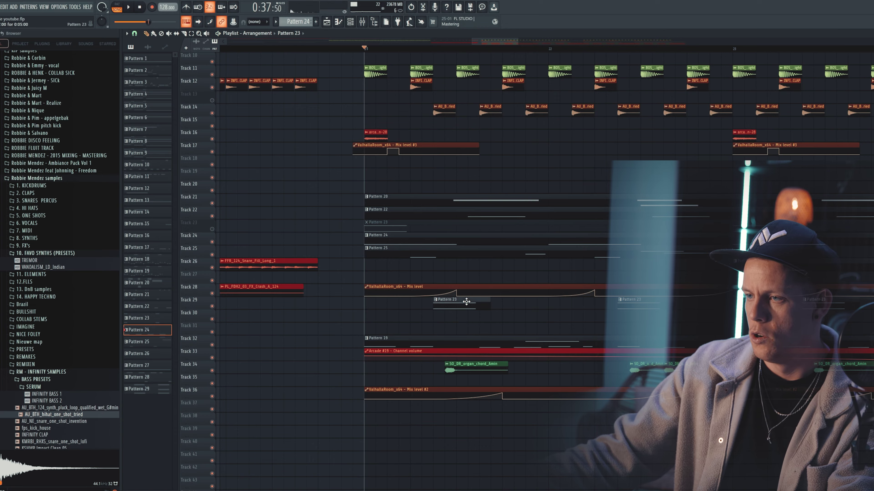
Show the Arcade #17 notes of Pattern 23 from its Track 29 clip, along with the Chance of Rain sampler.
double_click(458, 311)
key("space")
left_click(350, 22)
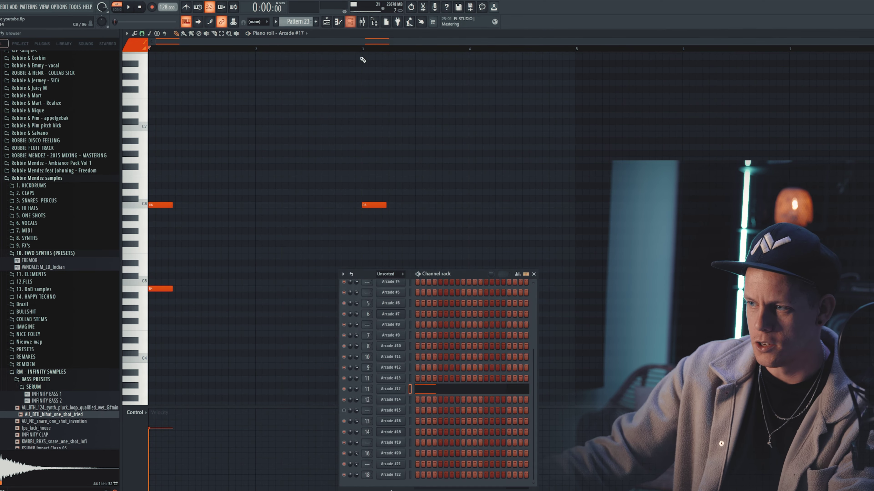
left_click(398, 391)
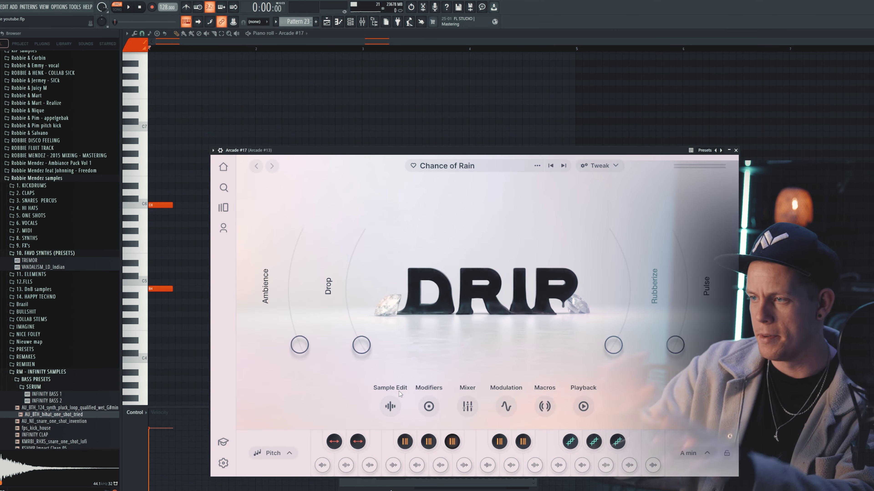
left_click_drag(375, 151, 368, 113)
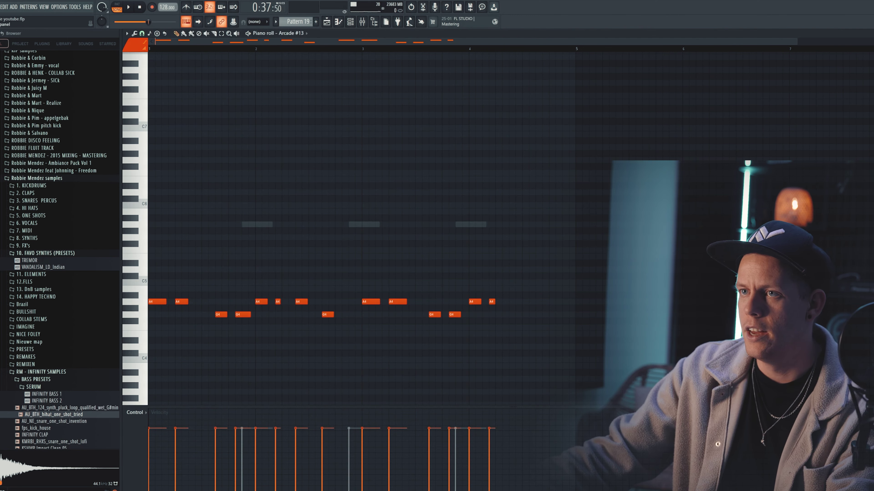
Show the Chance of Rain sampler of Arcade #13 in Pattern 19 and play the pattern.
left_click(350, 23)
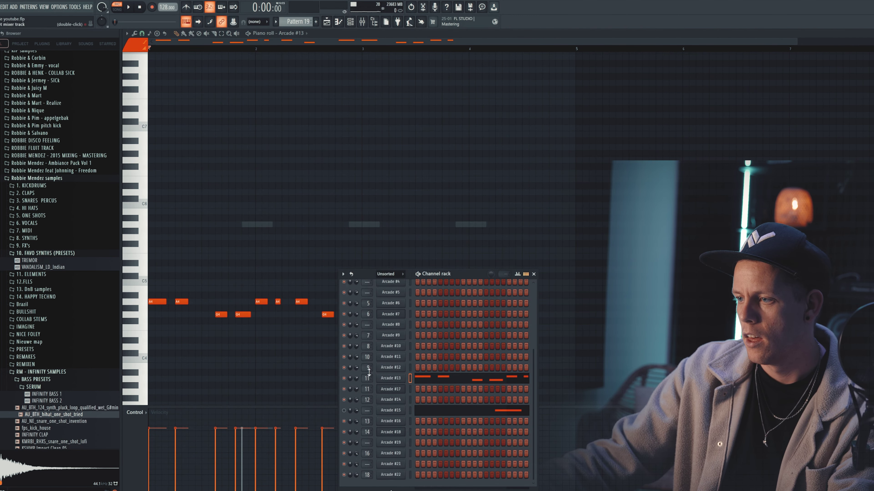
left_click(397, 381)
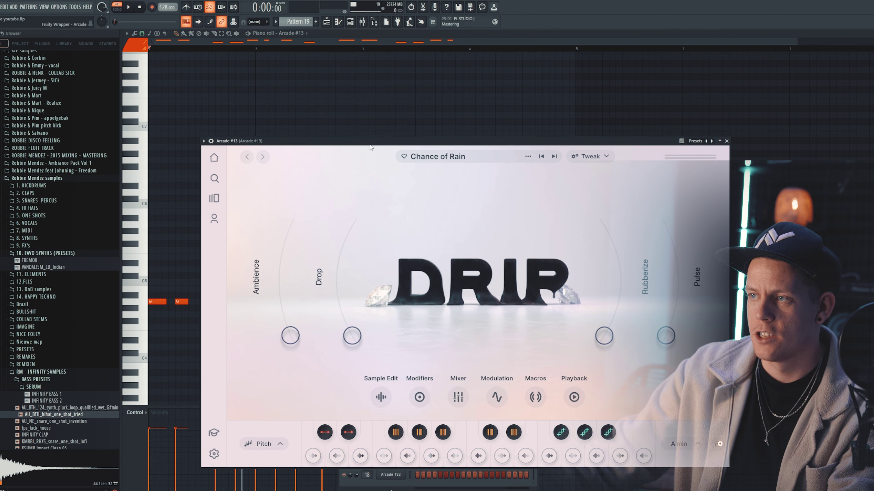
left_click_drag(370, 147, 368, 122)
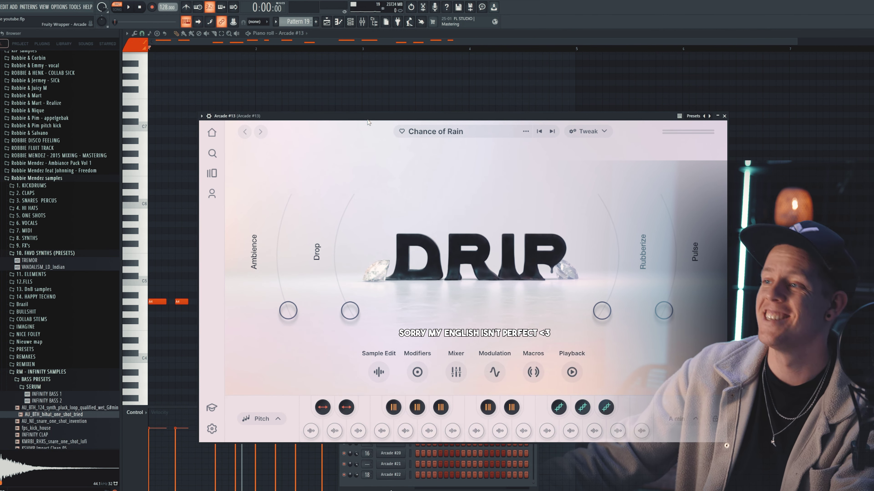
key("space")
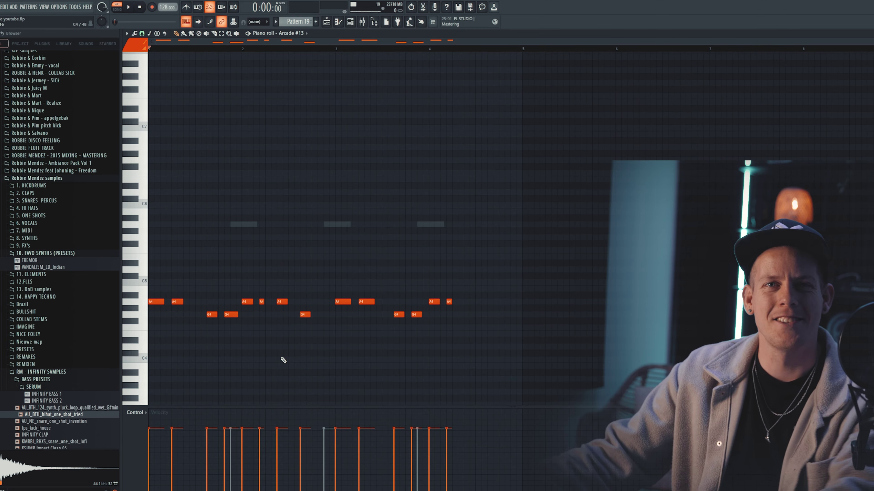
Play the section from bar 21 with the other parts muted, then unmute Track 34.
key("space")
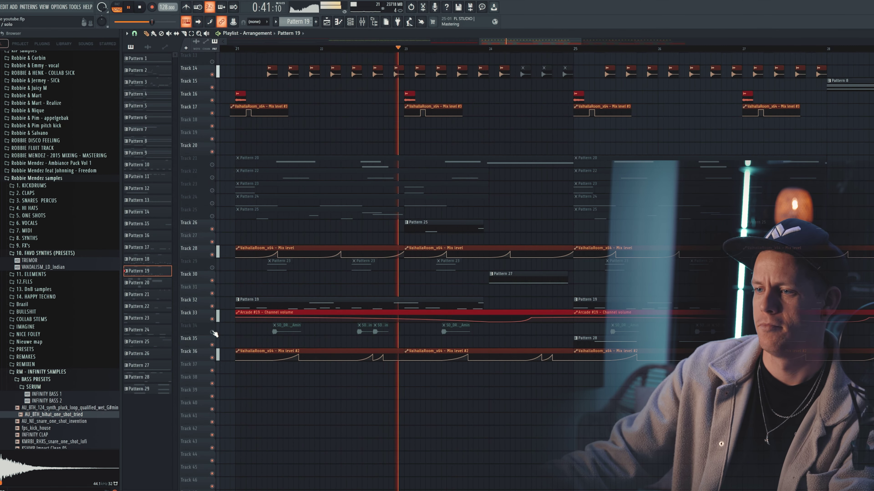
key("space")
left_click(212, 333)
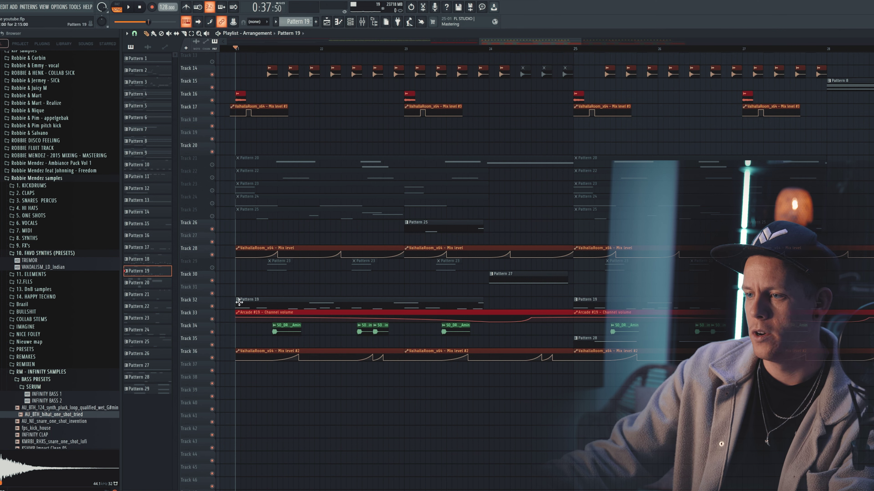
Inspect the SO_DR_organ_chord_Amin clip's settings and play the arrangement from bar 21 with Track 34 active.
left_click(284, 327)
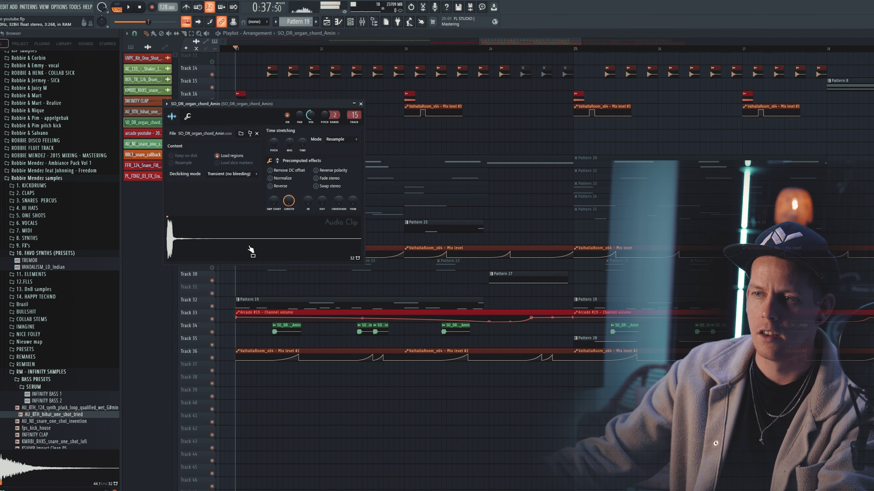
left_click(270, 349)
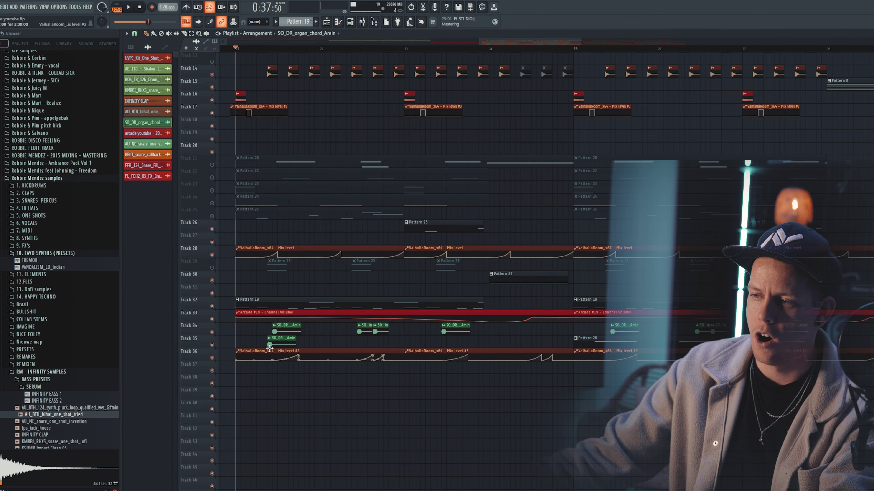
key("space")
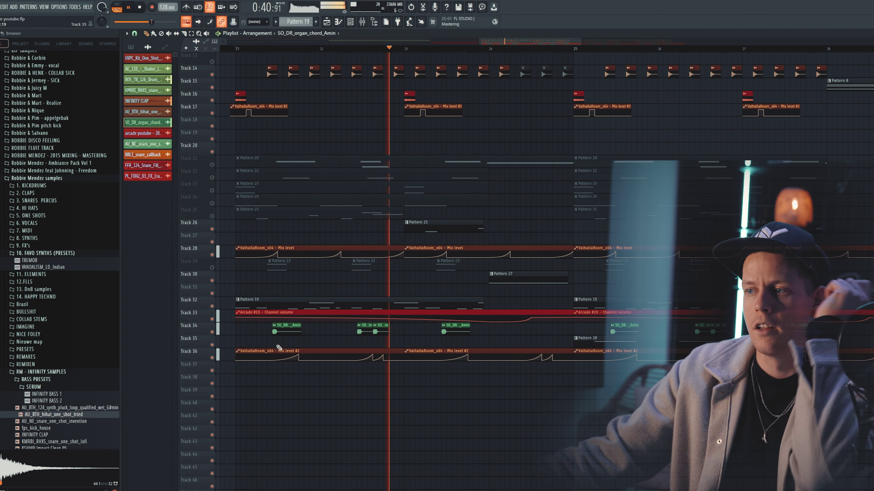
key("space")
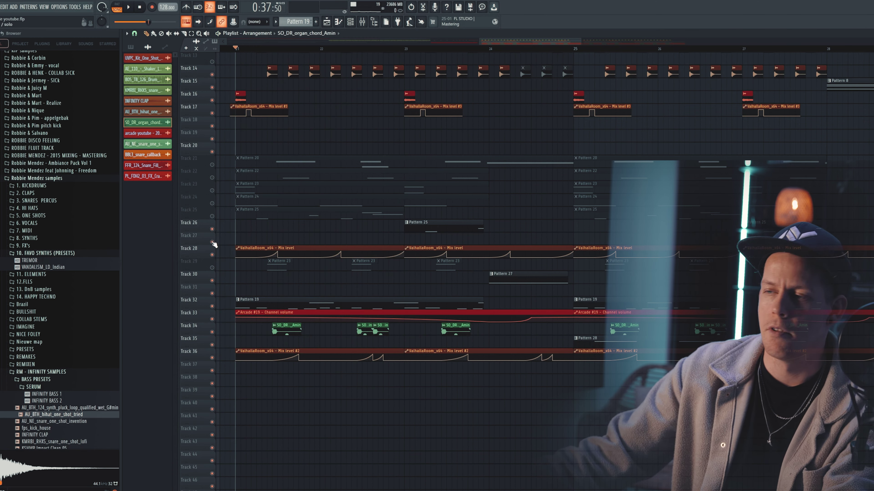
Unmute Tracks 23, 22 and 21 in the playlist.
left_click(212, 190)
left_click(213, 177)
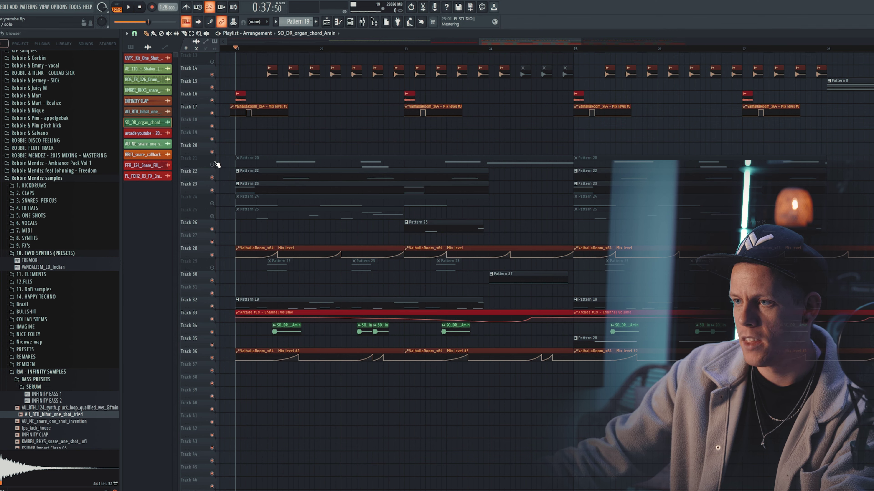
left_click(213, 165)
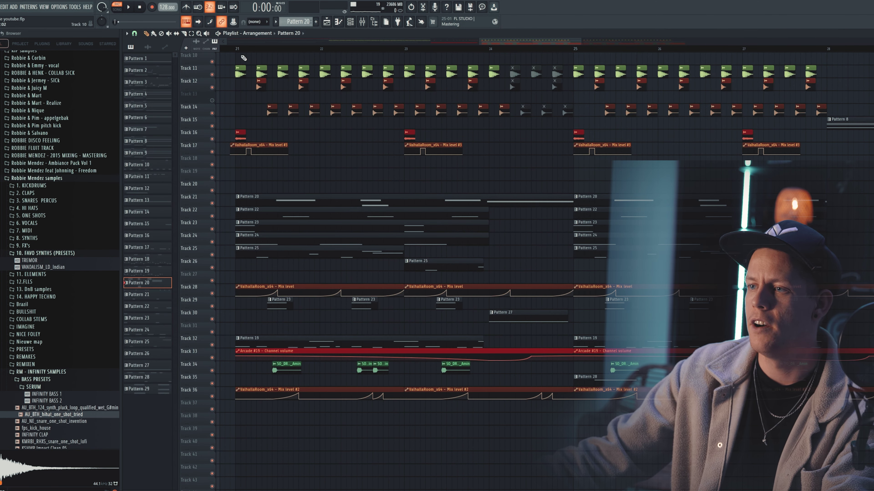
scroll(241, 55, "up", 1)
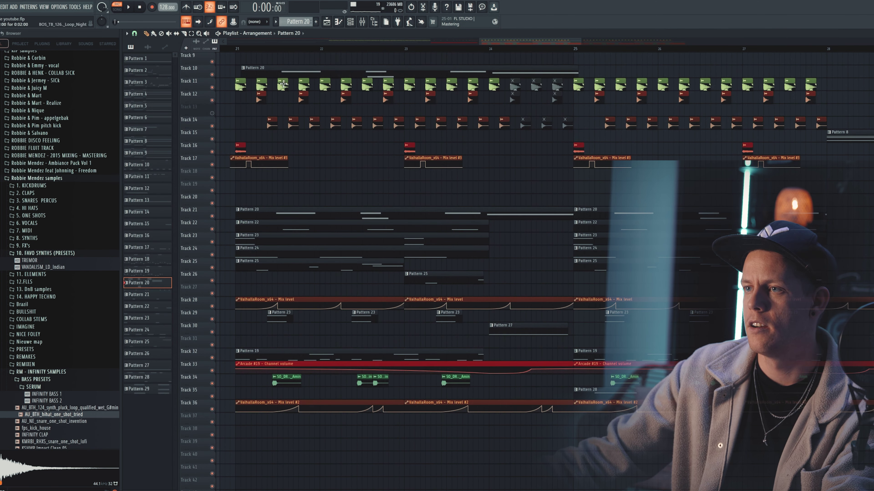
Open the Arcade #16 notes of Pattern 20 in the piano roll and play the pattern on its own.
left_click(236, 48)
scroll(237, 49, "up", 1)
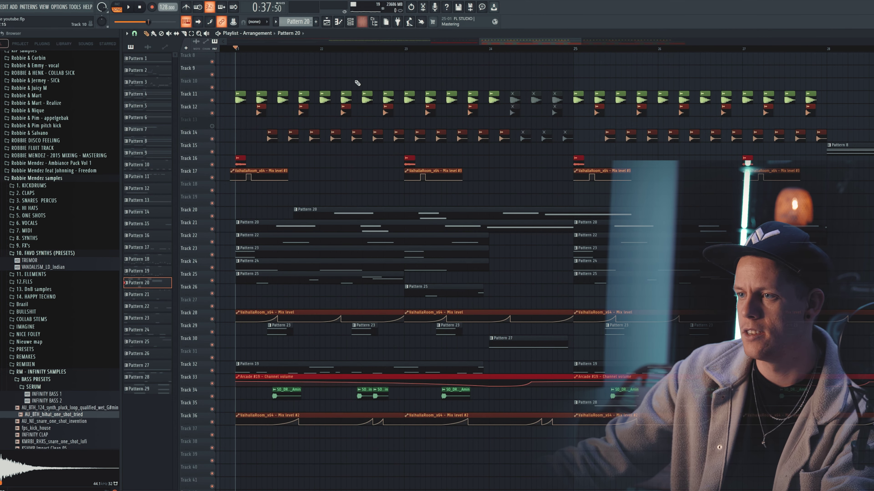
double_click(312, 210)
key("space")
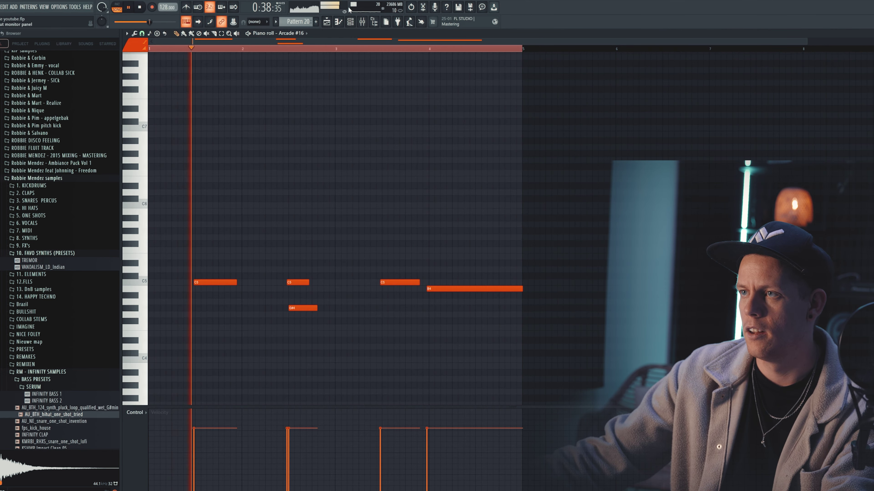
left_click(119, 7)
key("space")
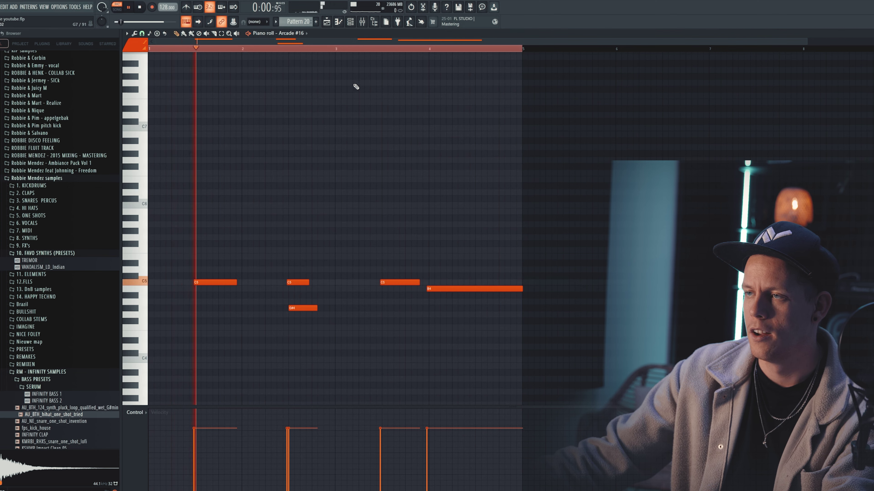
Show the Spirit Summoning sampler of Arcade #16 and listen to Pattern 20 with it.
left_click(350, 21)
key("space")
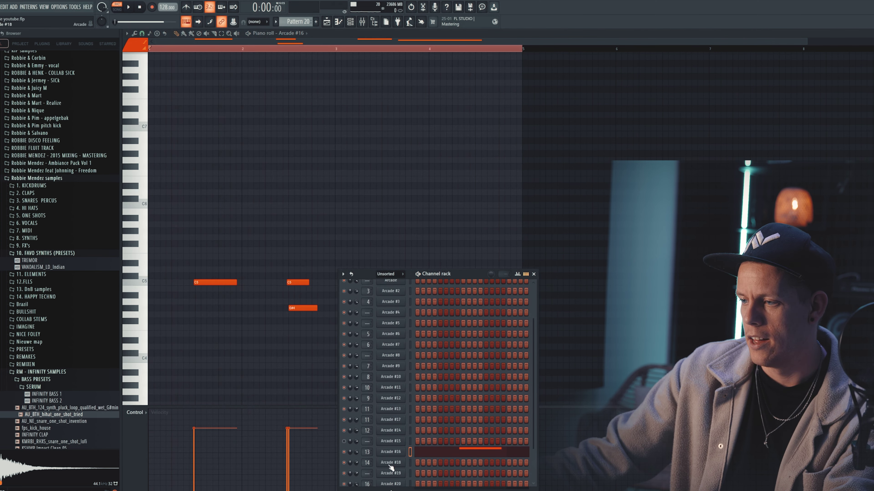
left_click(390, 452)
left_click_drag(396, 127, 402, 89)
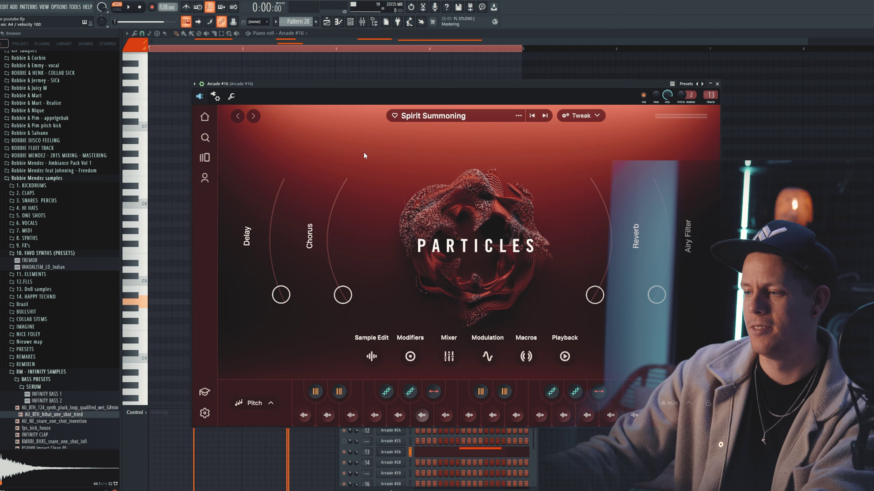
left_click_drag(354, 84, 468, 62)
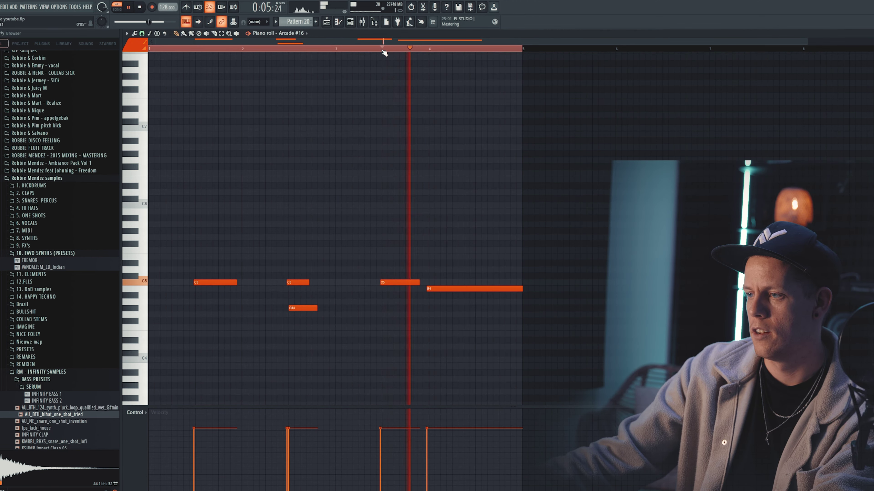
key("space")
Return to the playlist and play the arrangement from bar 21.
left_click(326, 22)
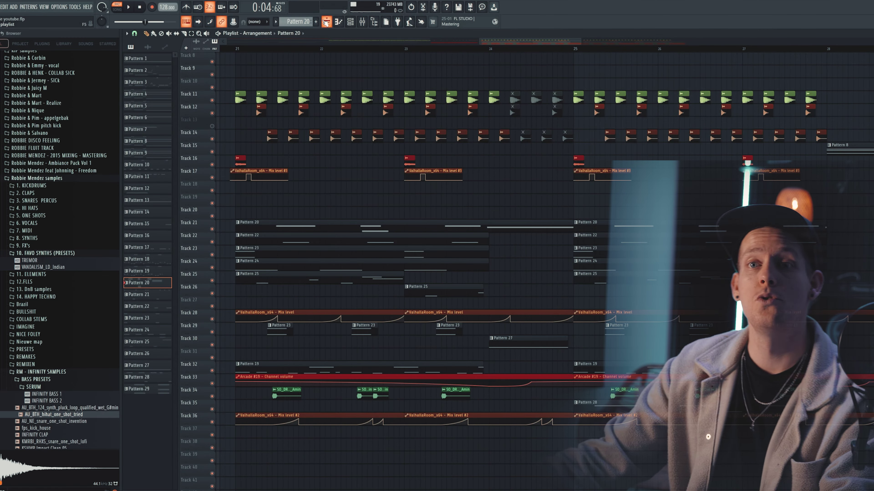
left_click(237, 48)
key("space")
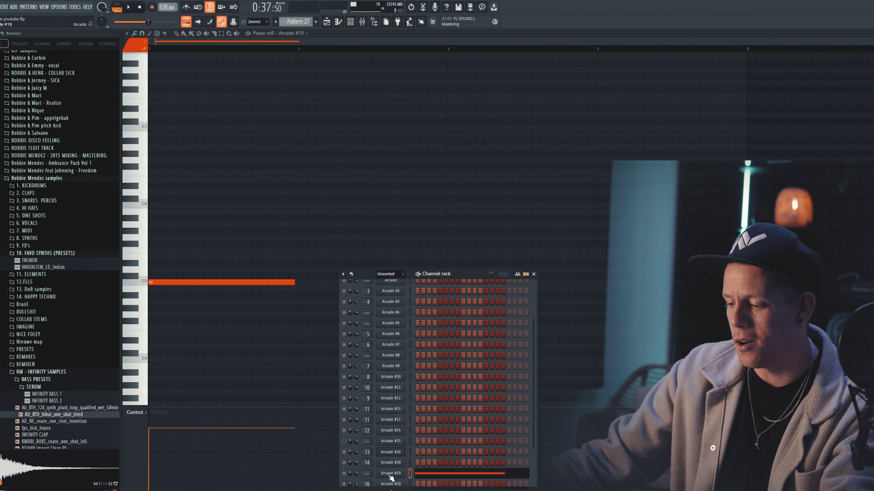
Show the On God sampler of Arcade #19 in Pattern 27 and play the arrangement from shortly before bar 24.
left_click(382, 473)
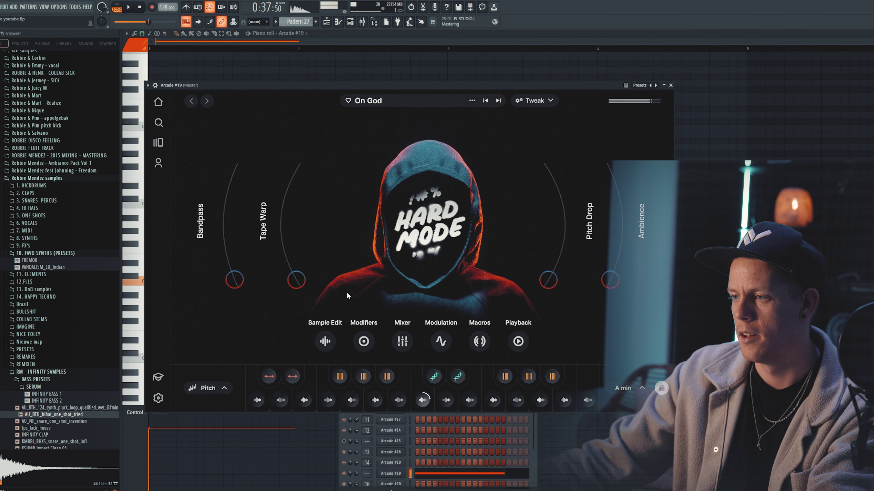
left_click_drag(332, 85, 384, 100)
left_click(326, 21)
left_click(463, 49)
key("space")
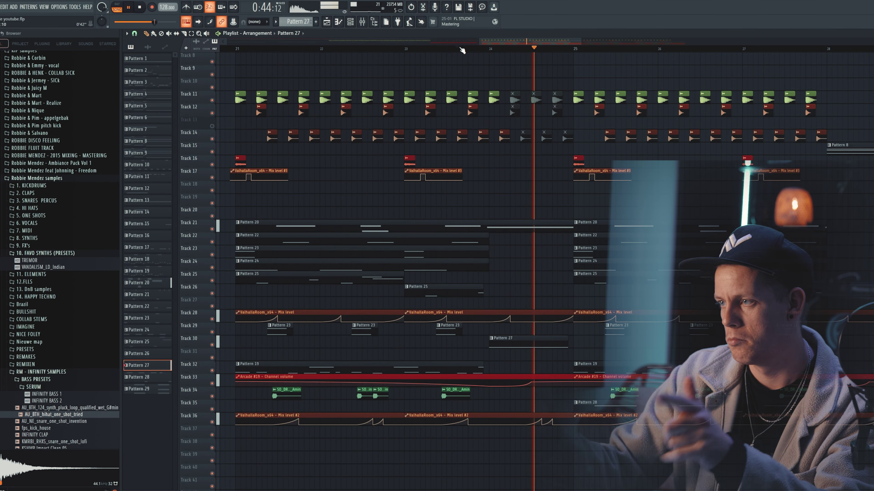